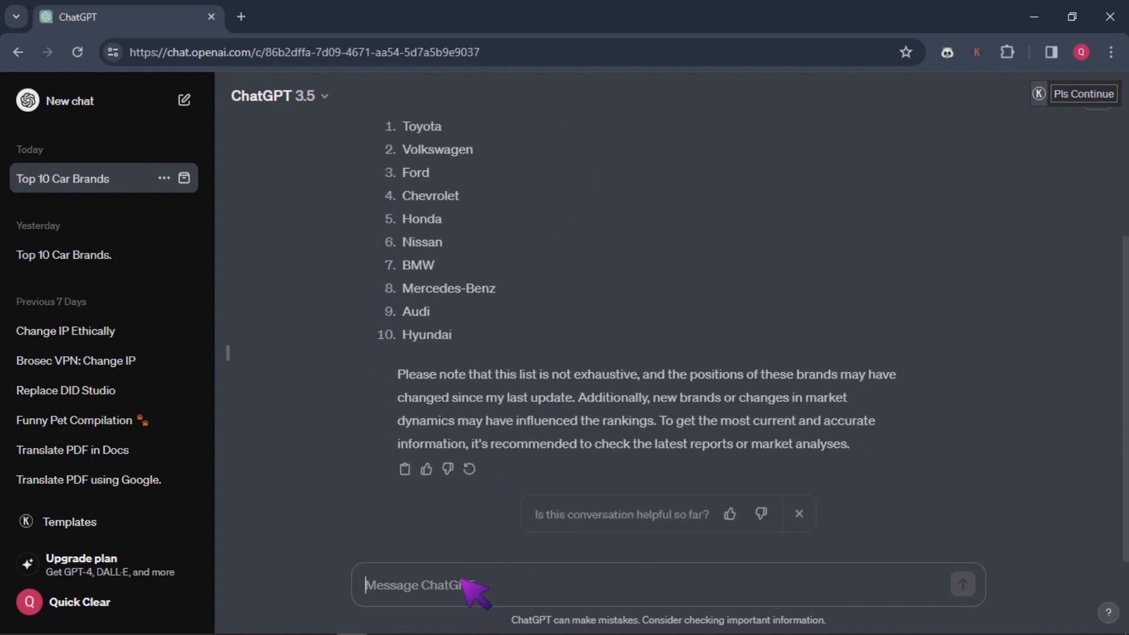
# Send the prompt "describe them with their specific quality" and look through the whole car-brand conversation
pyautogui.write('de')
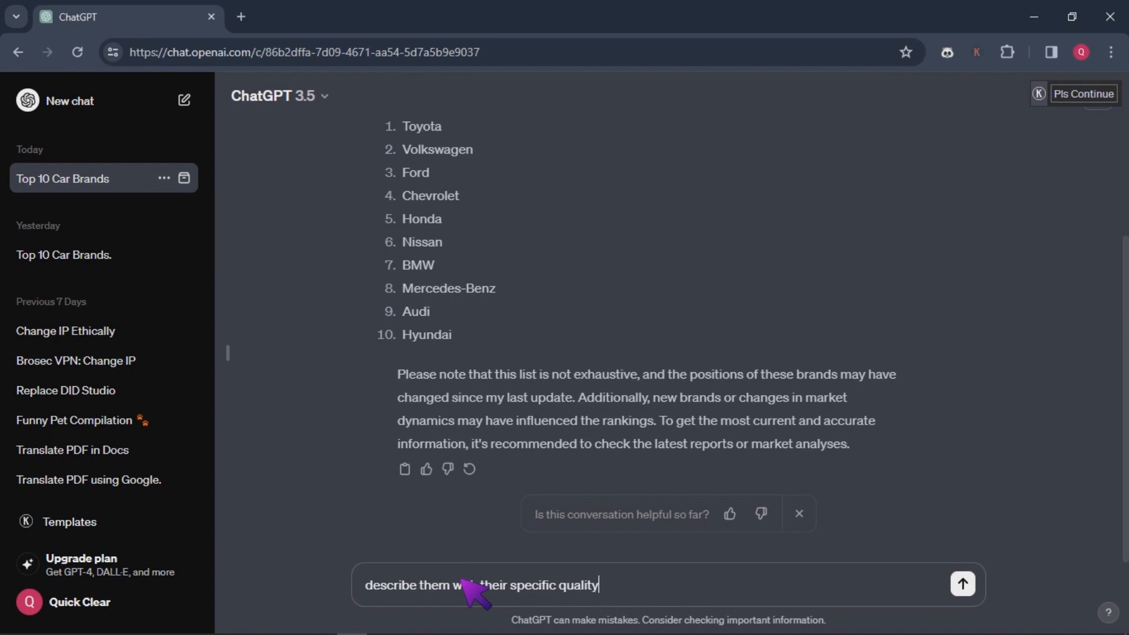
pyautogui.press('Return')
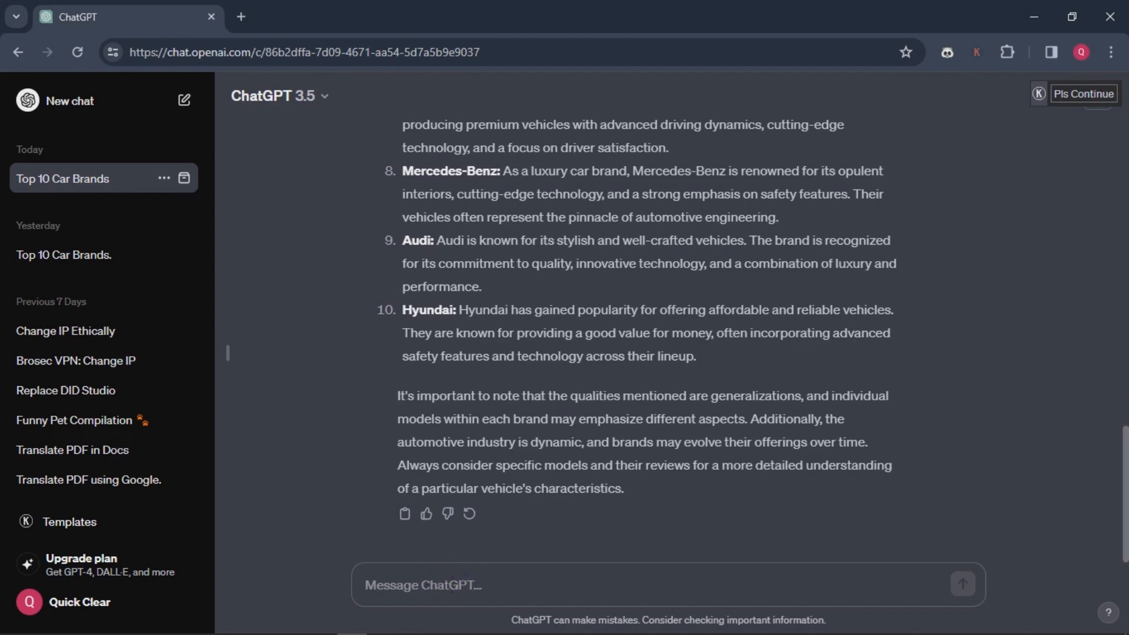
pyautogui.scroll(10, 1109, 389)
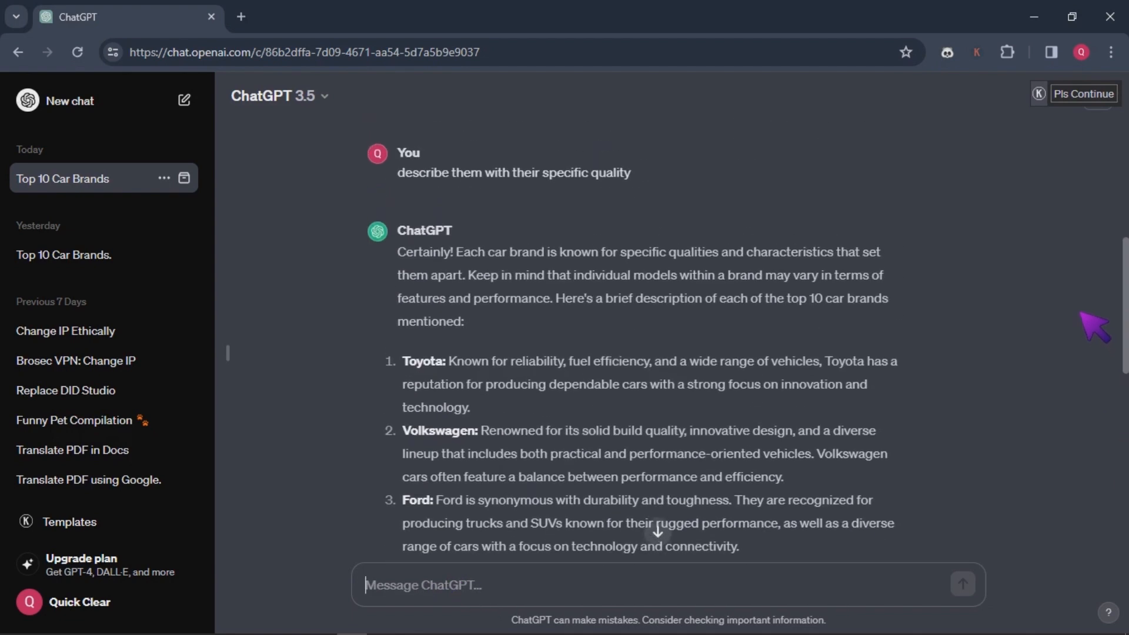
pyautogui.scroll(4, 1094, 327)
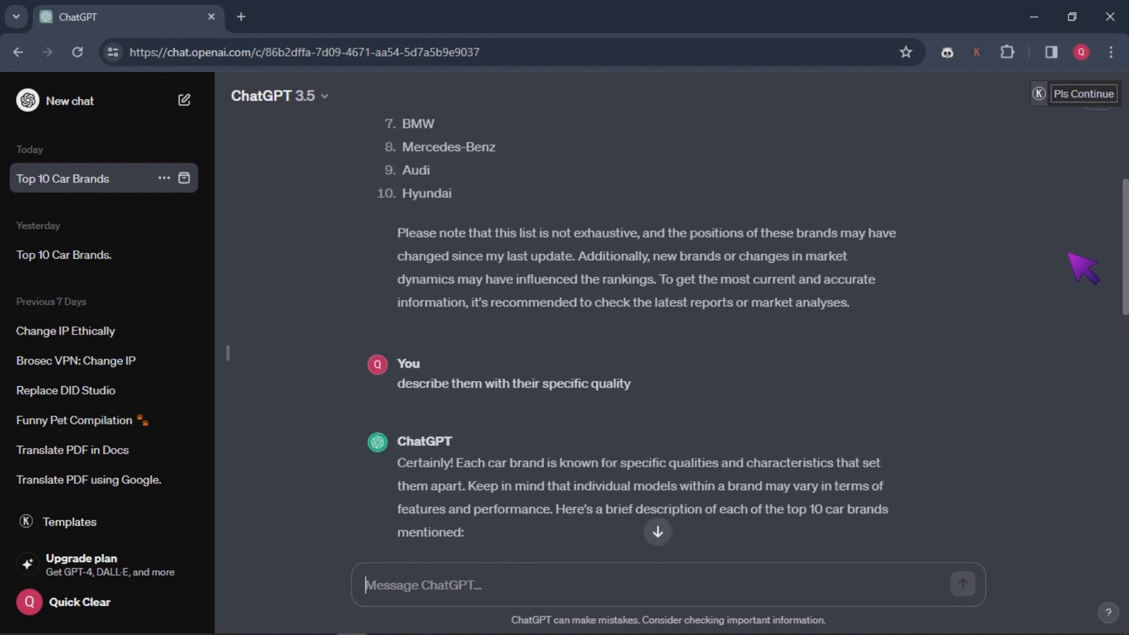
pyautogui.scroll(6, 1062, 212)
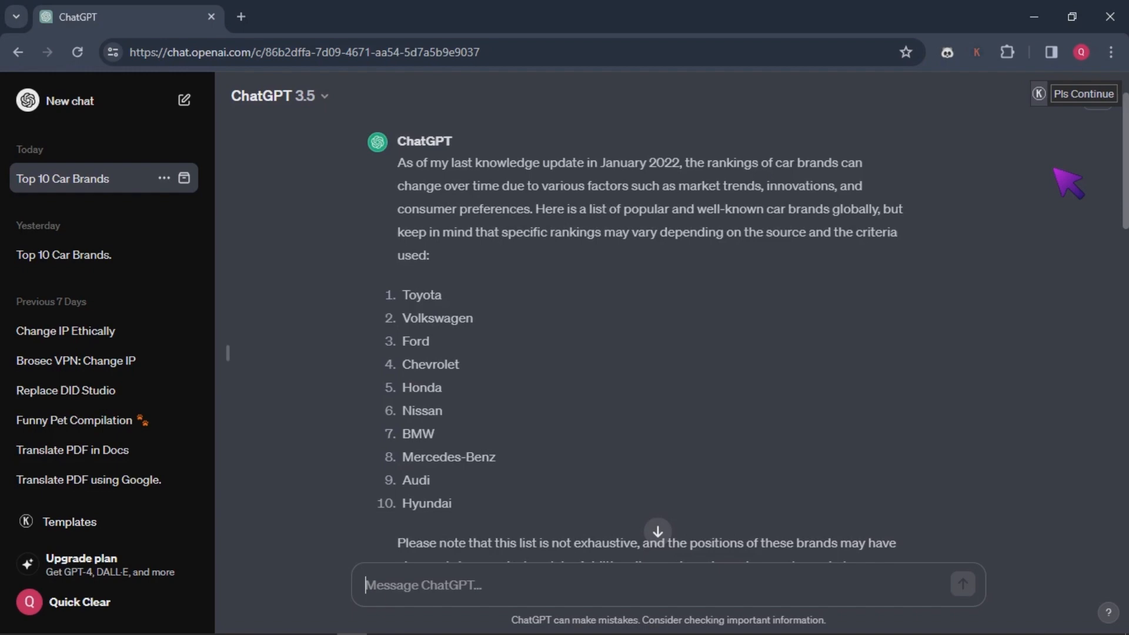
pyautogui.scroll(-20, 1090, 320)
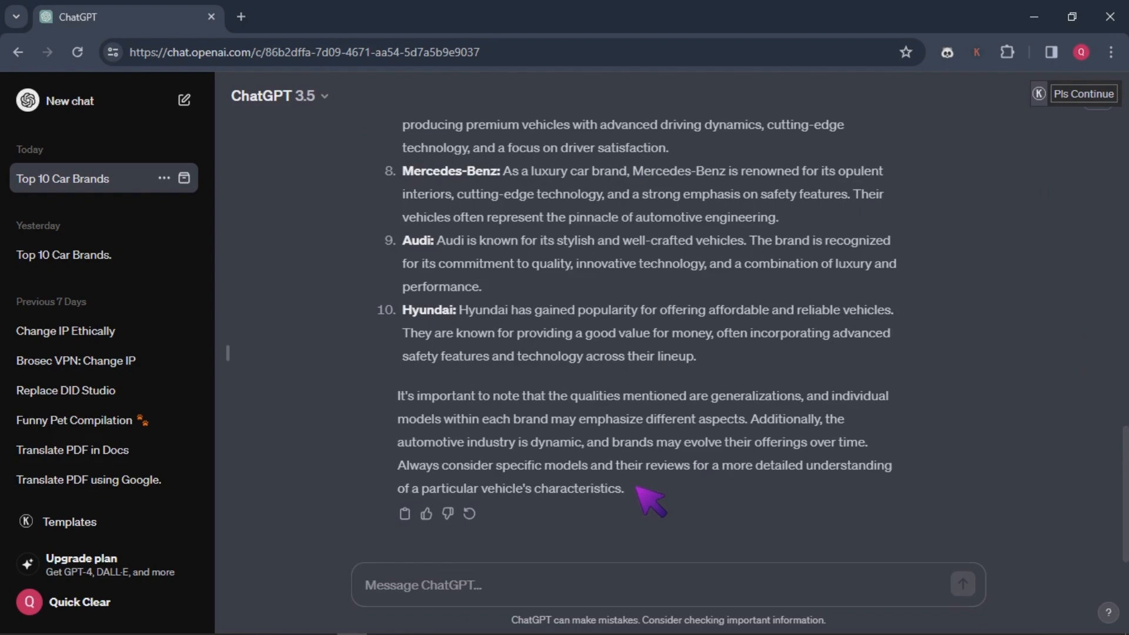
# Copy the whole text from the end of the last reply back to the start of the first reply
pyautogui.moveTo(638, 488); pyautogui.dragTo(390, 244)
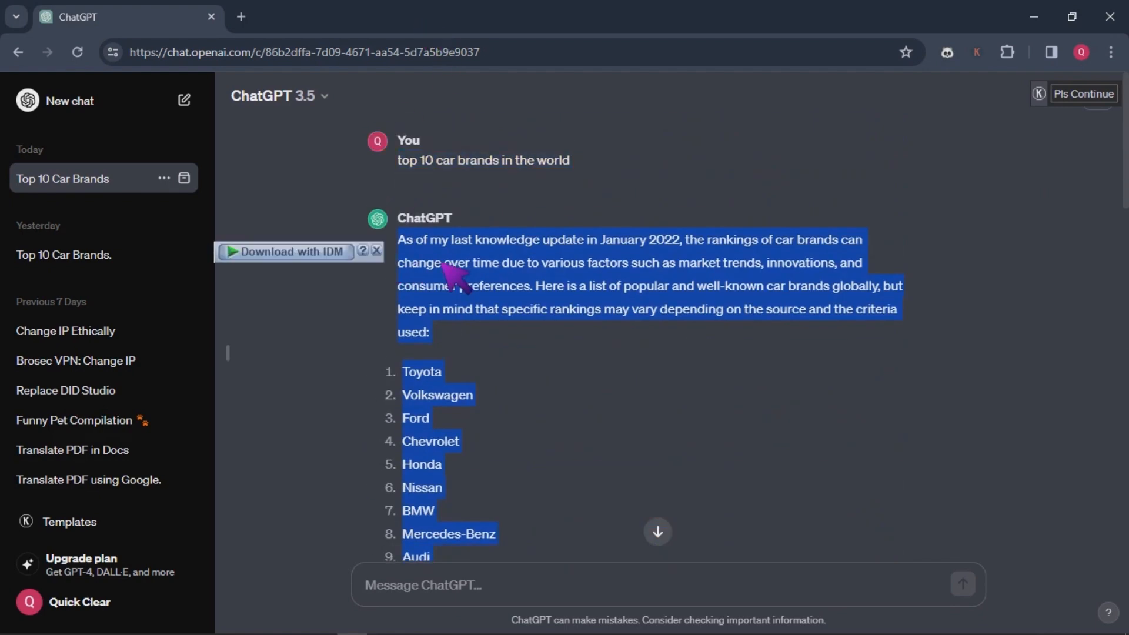
pyautogui.rightClick(447, 265)
pyautogui.click(498, 283)
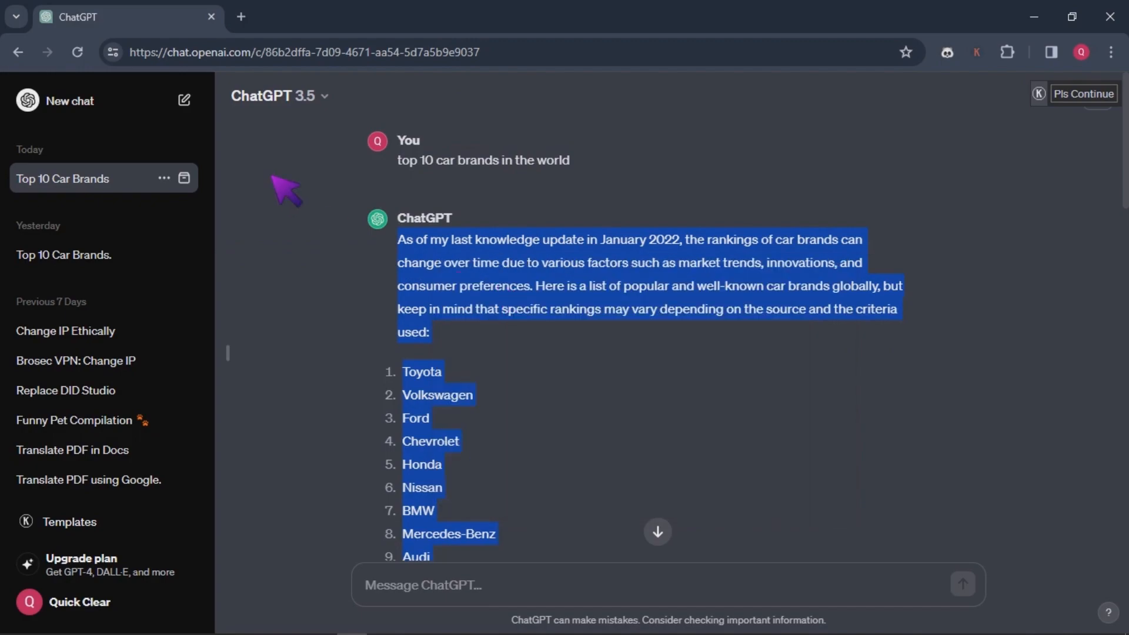
# Switch to Word and create a blank document
pyautogui.hotkey('ctrl', 't')
pyautogui.press('super')
pyautogui.write('wor')
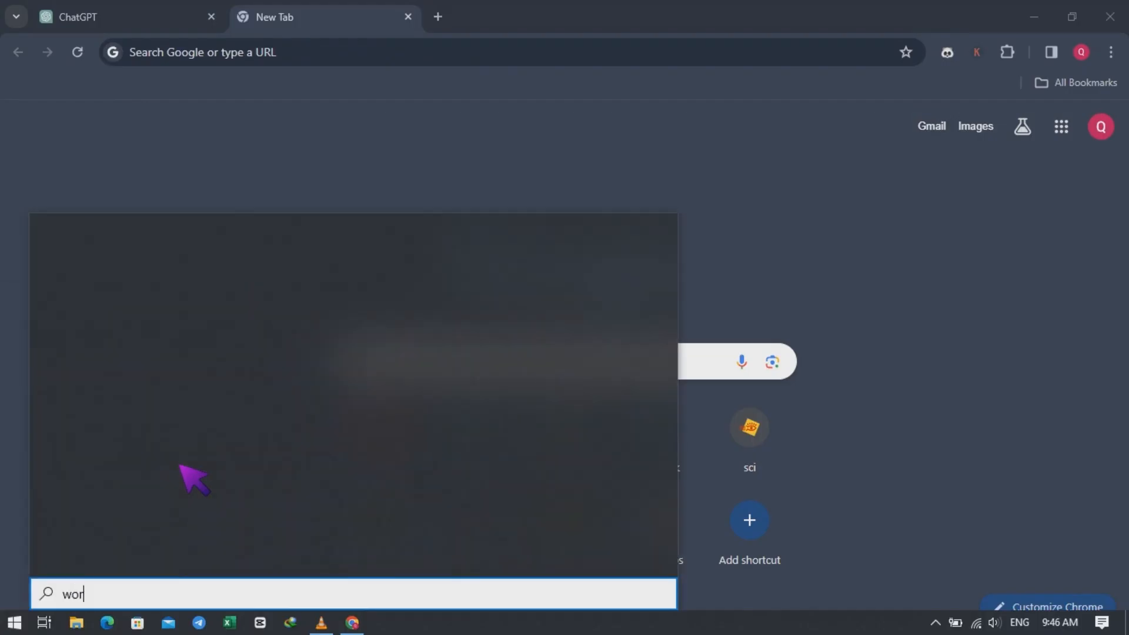
pyautogui.write('d')
pyautogui.click(154, 338)
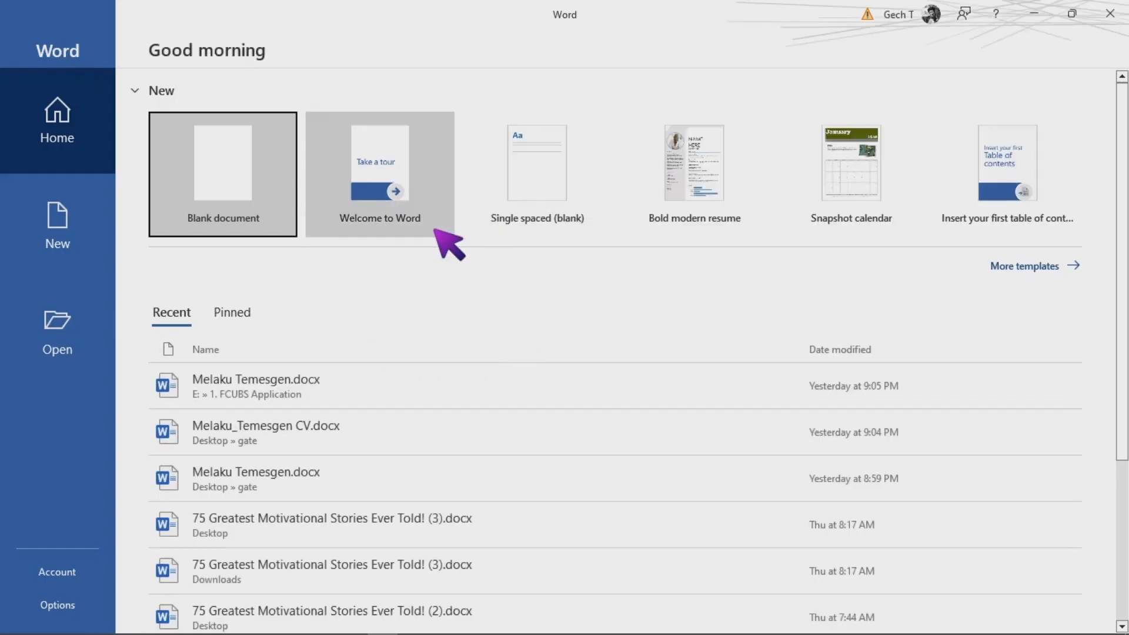
pyautogui.click(279, 213)
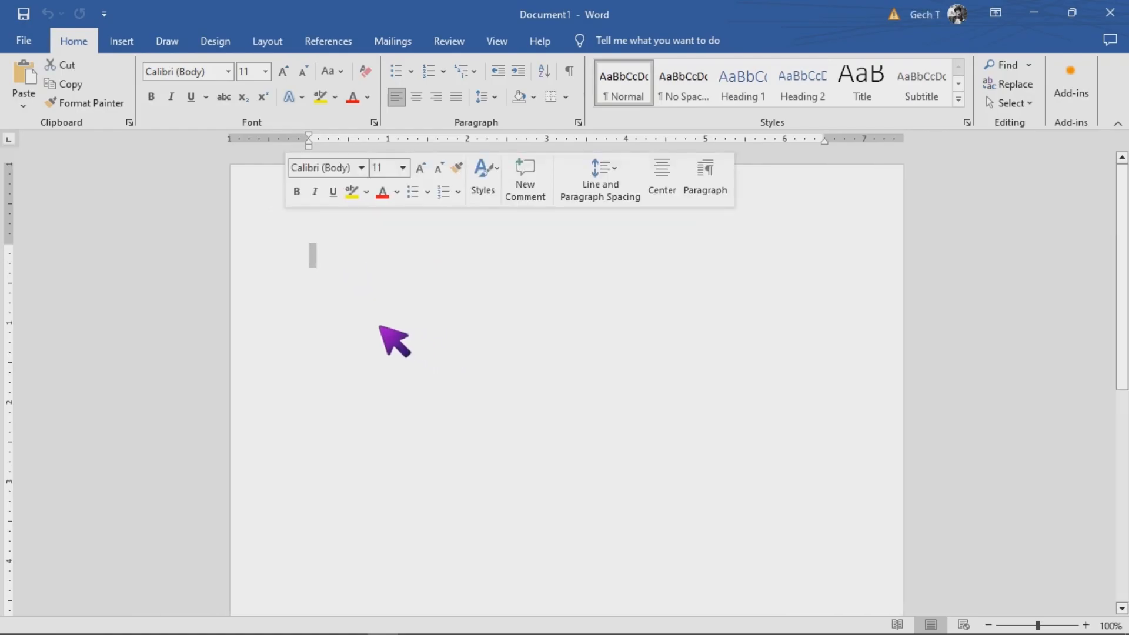
# Paste the copied car-brand text into the blank document, keeping its source formatting
pyautogui.rightClick(355, 279)
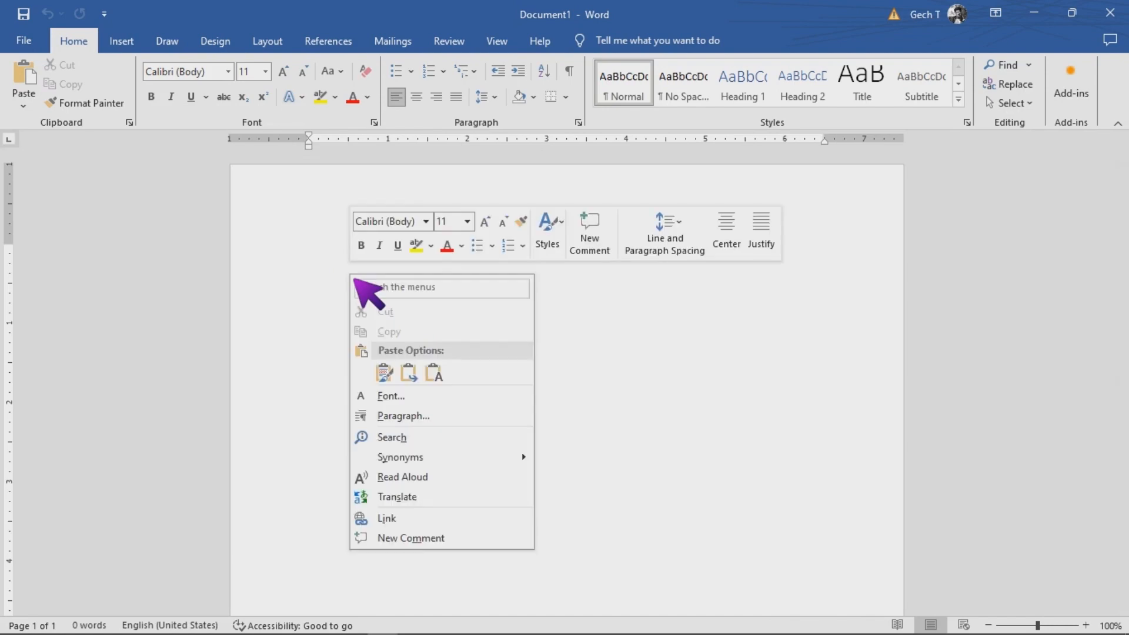
pyautogui.click(385, 376)
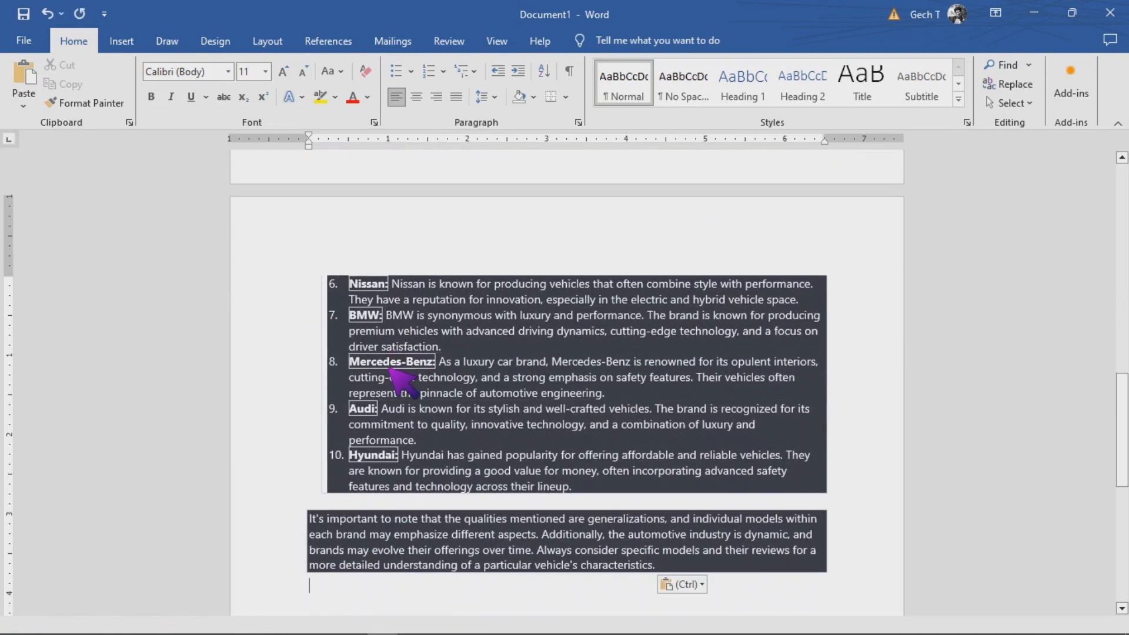
pyautogui.scroll(5, 499, 288)
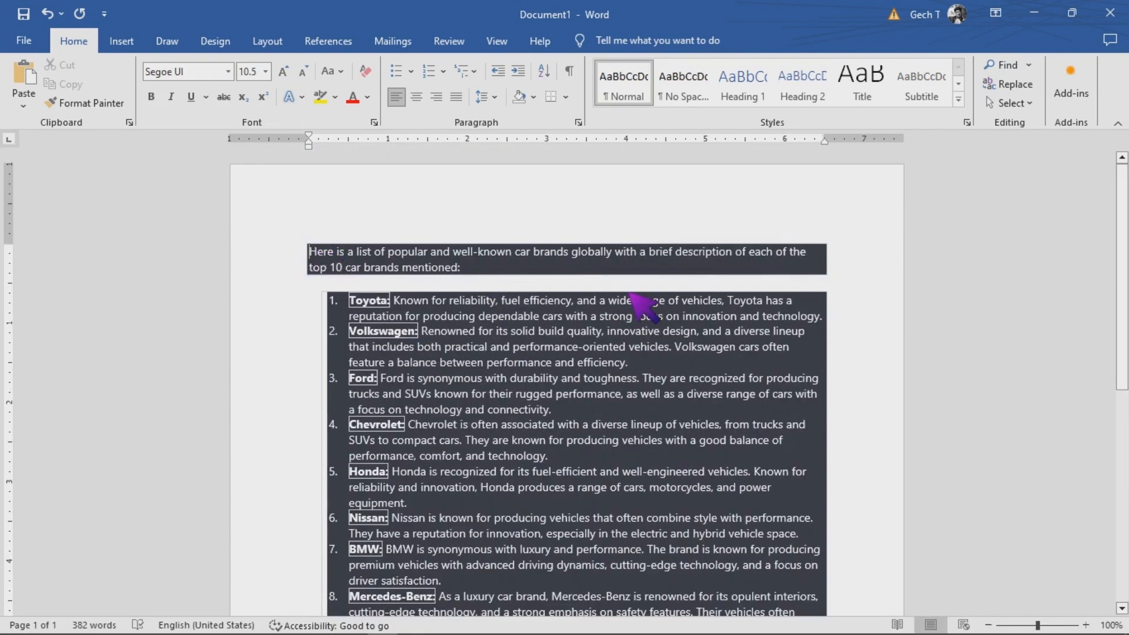
# Remove the dark shading from all the pasted text and make the text black
pyautogui.click(327, 283)
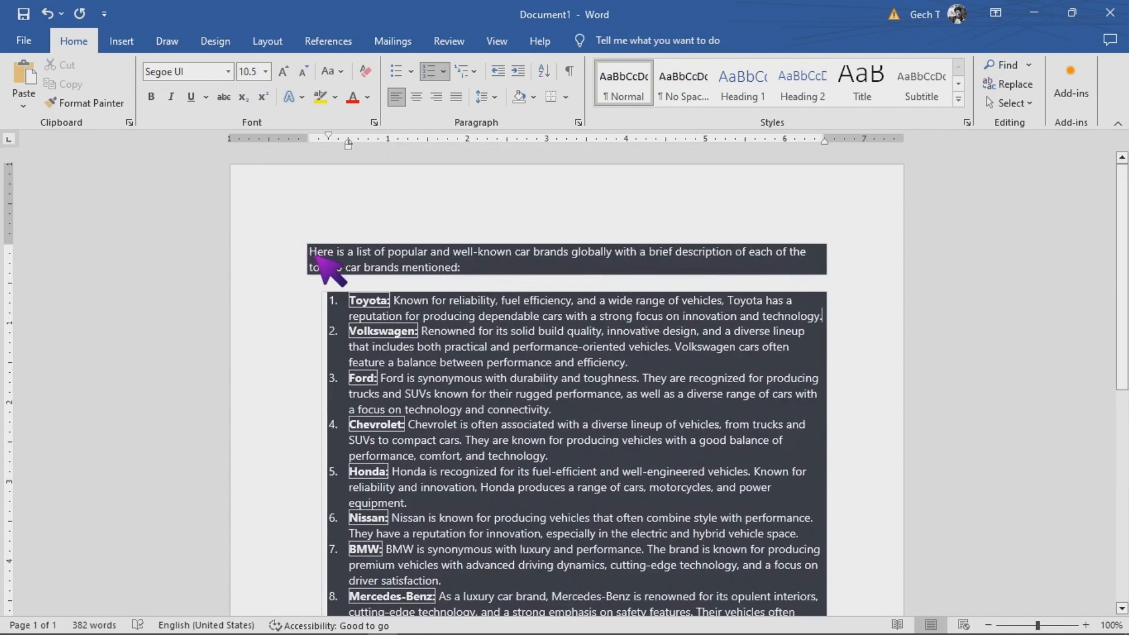
pyautogui.moveTo(327, 267); pyautogui.dragTo(671, 514)
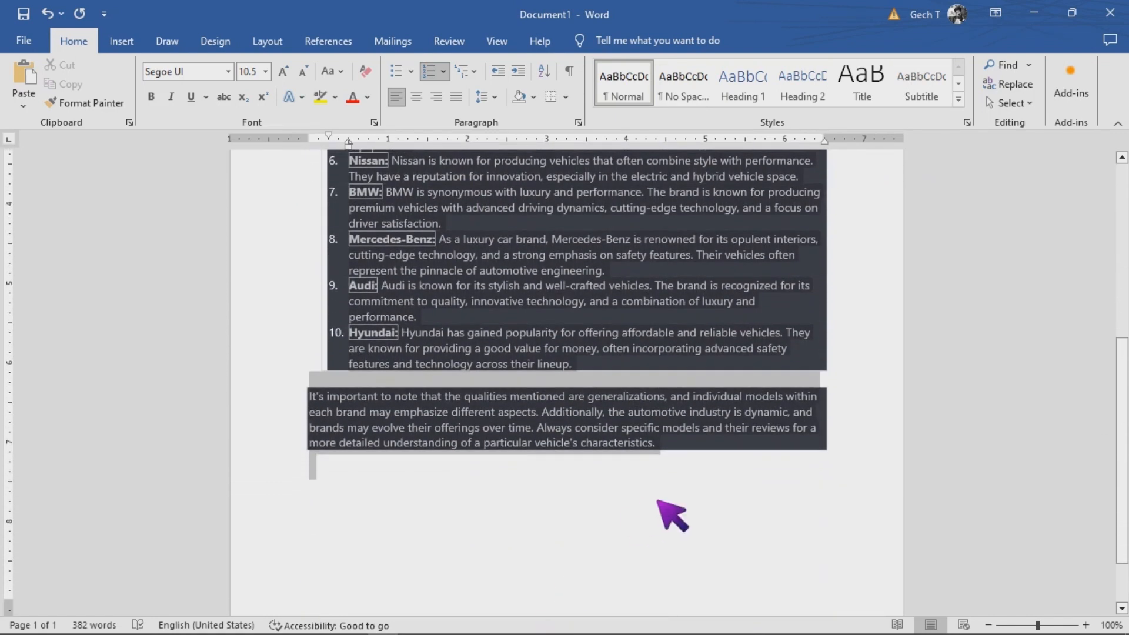
pyautogui.moveTo(810, 509); pyautogui.dragTo(853, 512)
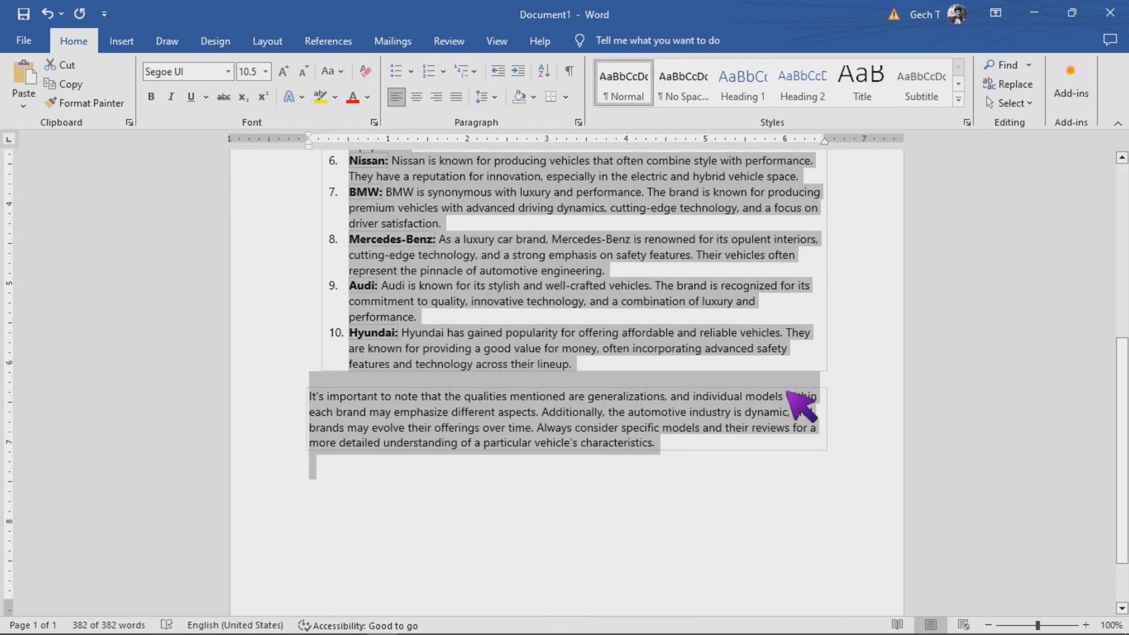
pyautogui.click(788, 393)
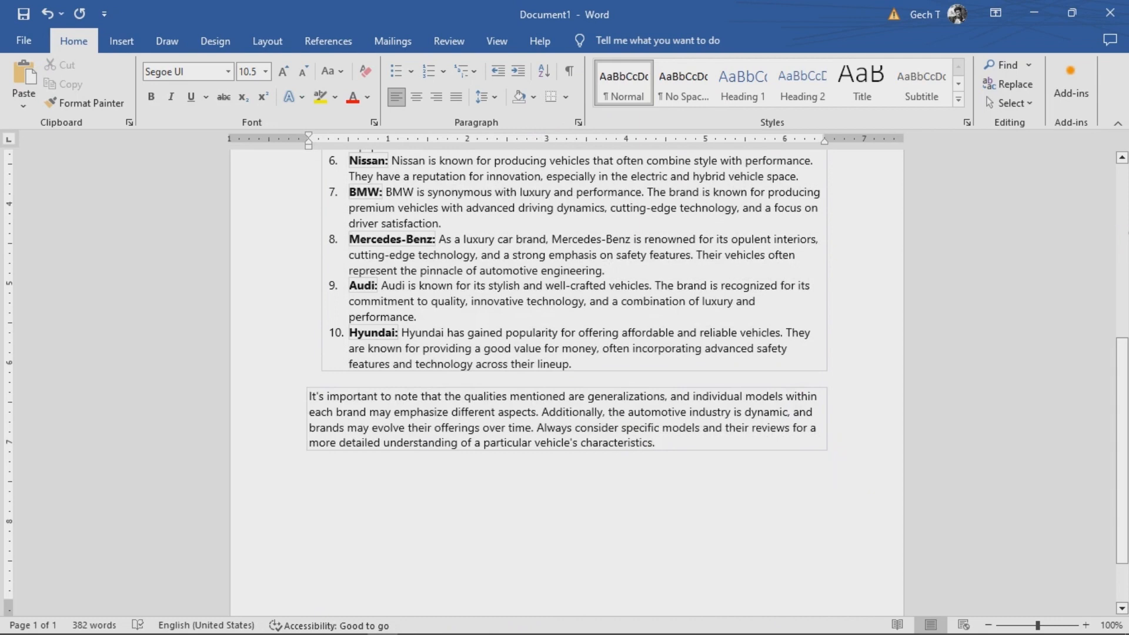
pyautogui.hotkey('ctrl', 'Home')
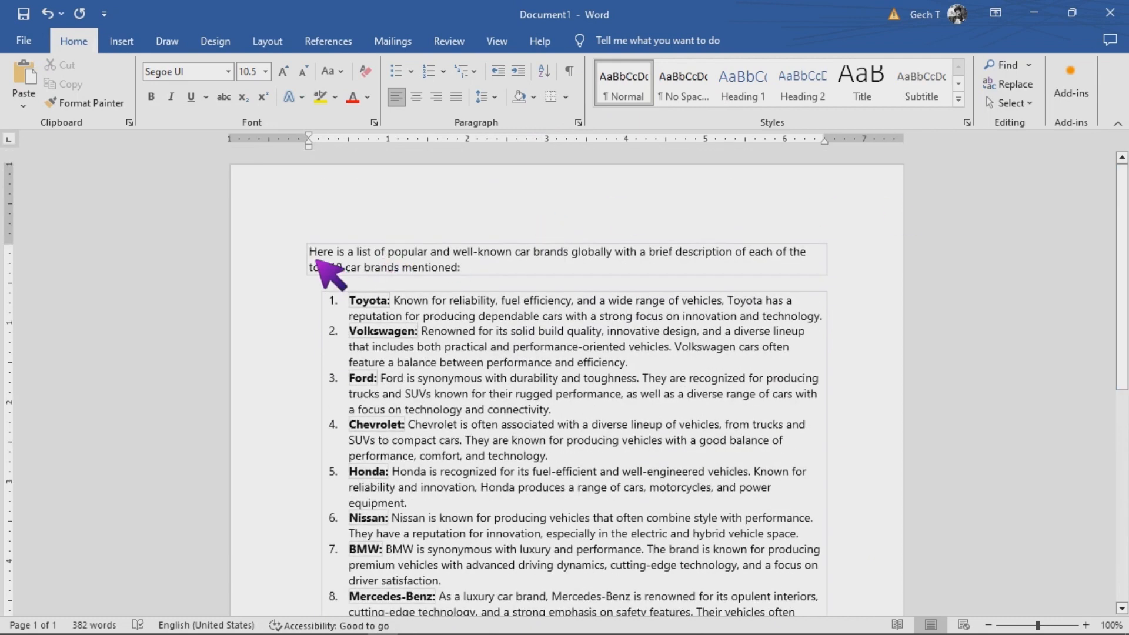
# Copy the entire cleaned car-brand text, from the introduction sentence to the closing paragraph
pyautogui.moveTo(314, 258); pyautogui.dragTo(695, 462)
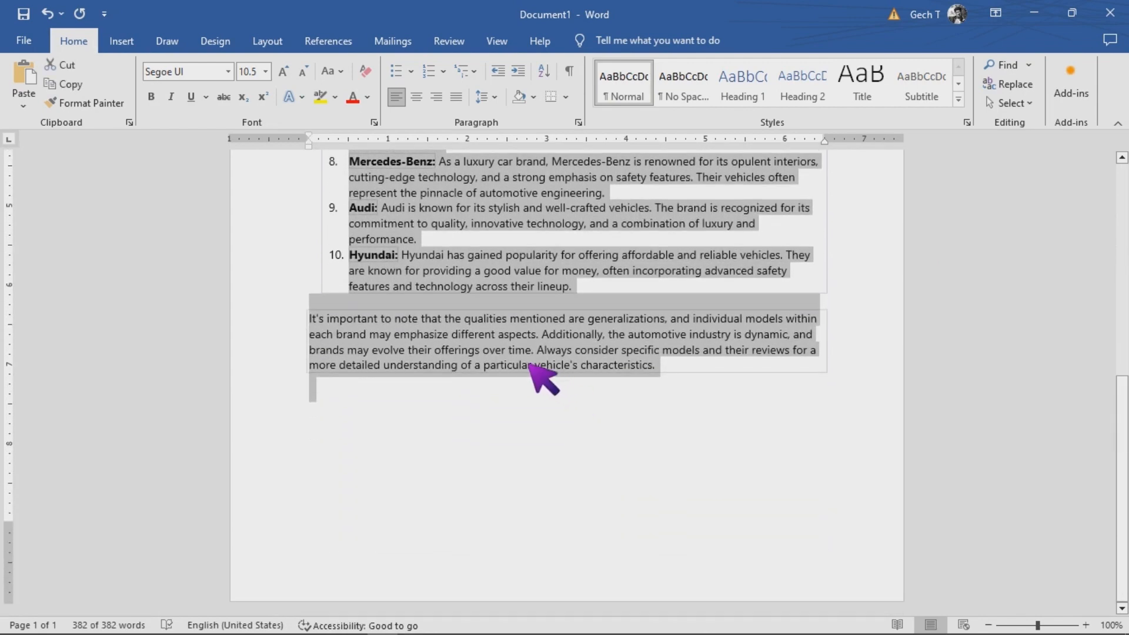
pyautogui.rightClick(486, 355)
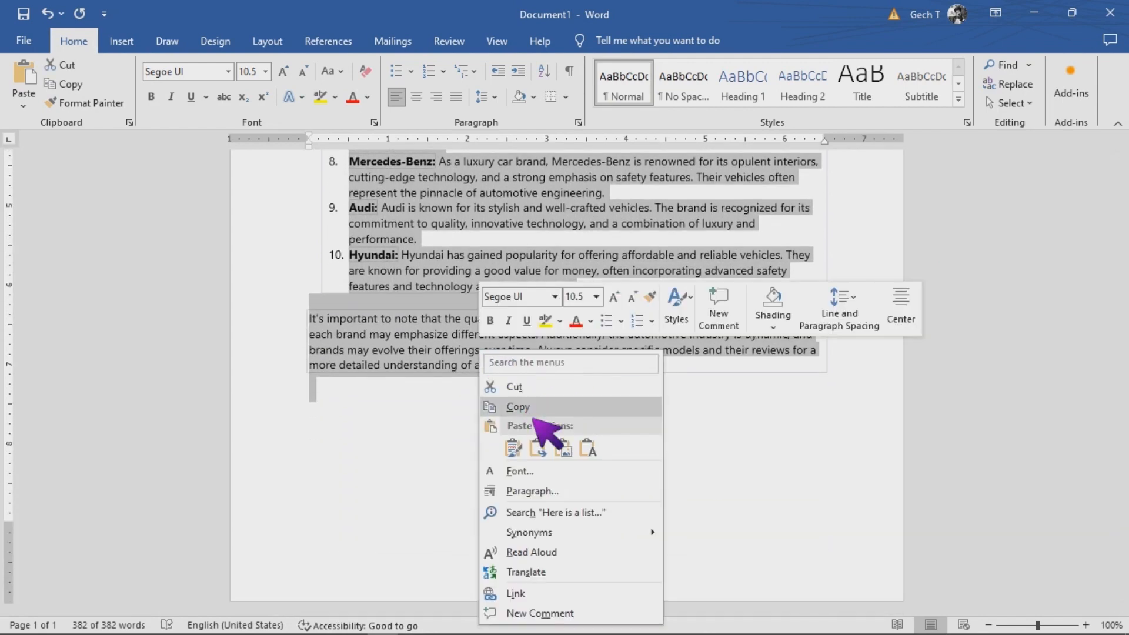
pyautogui.click(527, 403)
# Switch to the browser, search Google for "videozen text to video converter" and open the VideoZen.ai site
pyautogui.write('text to vid')
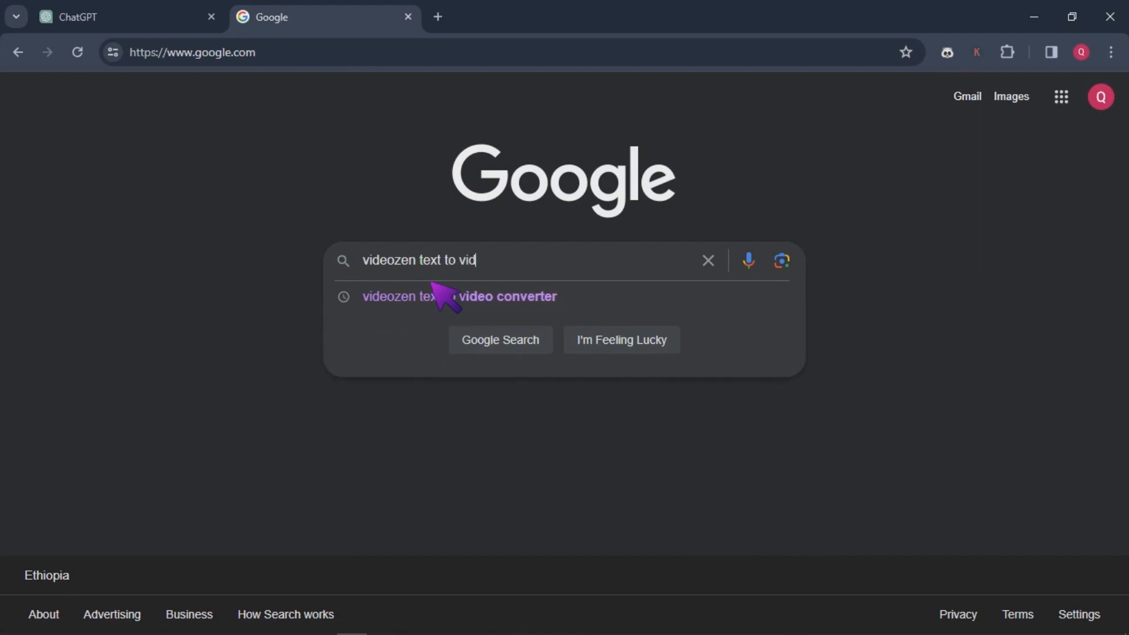
pyautogui.write('eo')
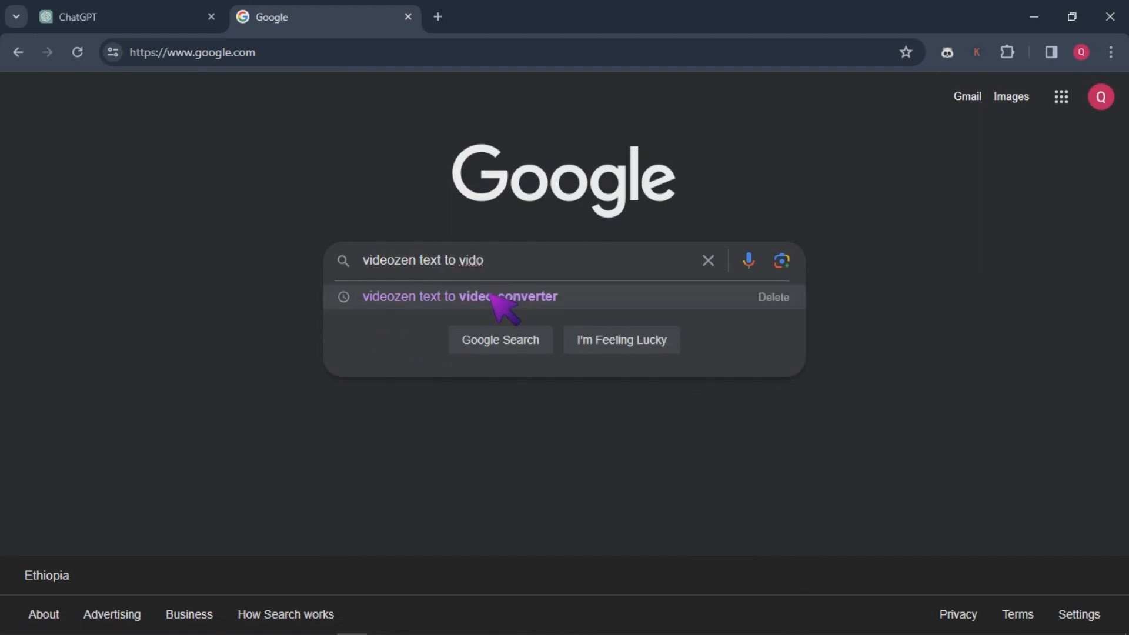
pyautogui.click(497, 296)
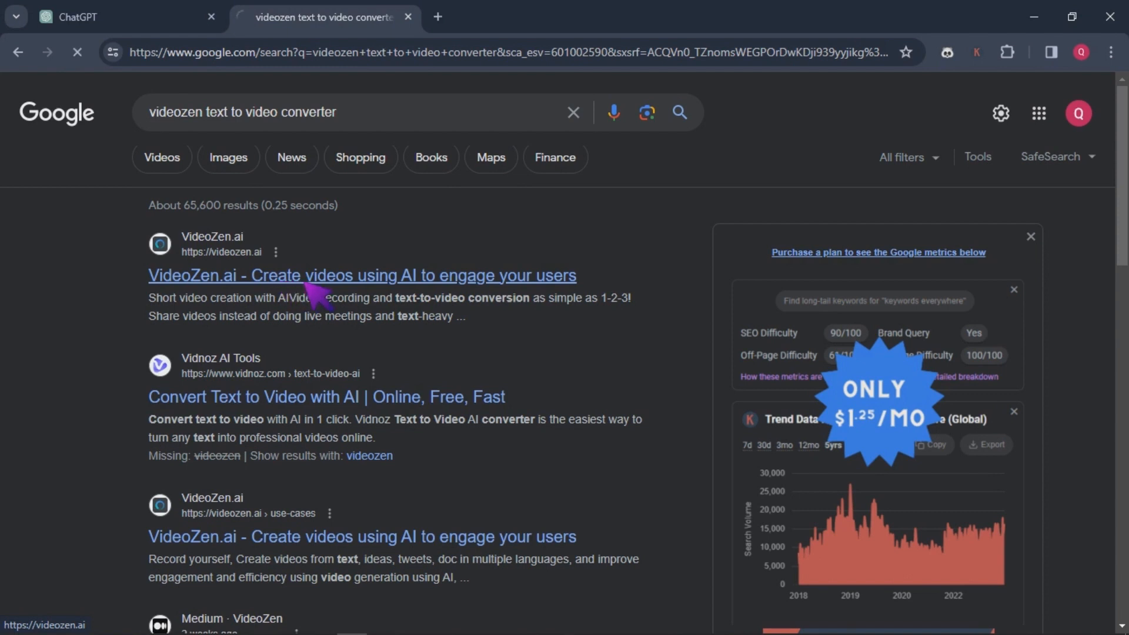
pyautogui.click(306, 281)
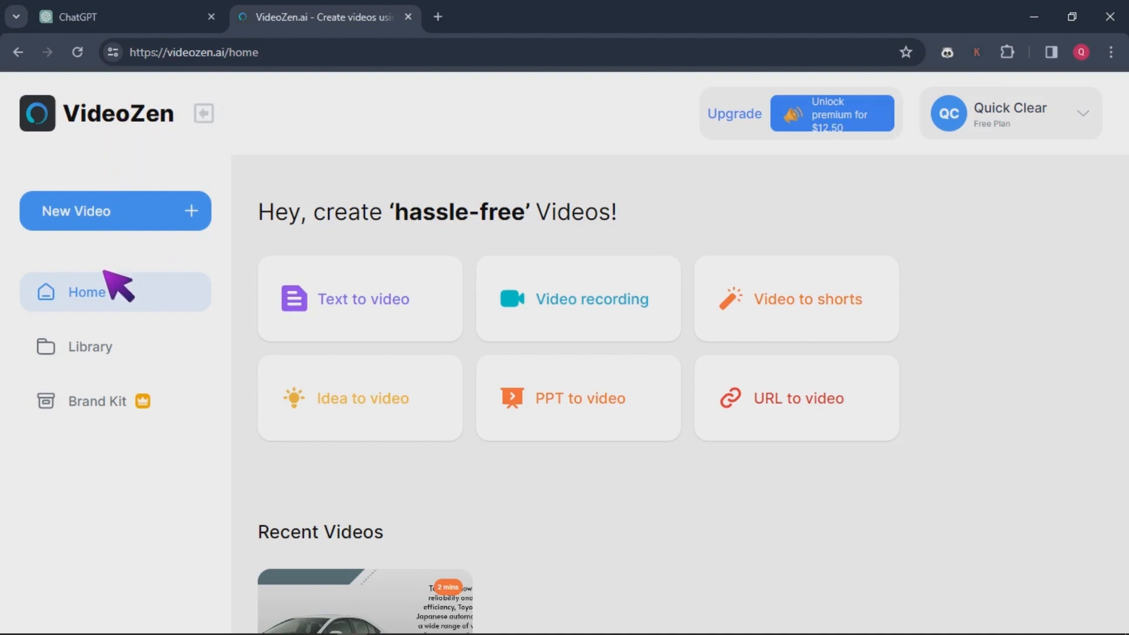
# Start a text-to-video project from the VideoZen home page and set its aspect ratio to 16:9
pyautogui.click(108, 288)
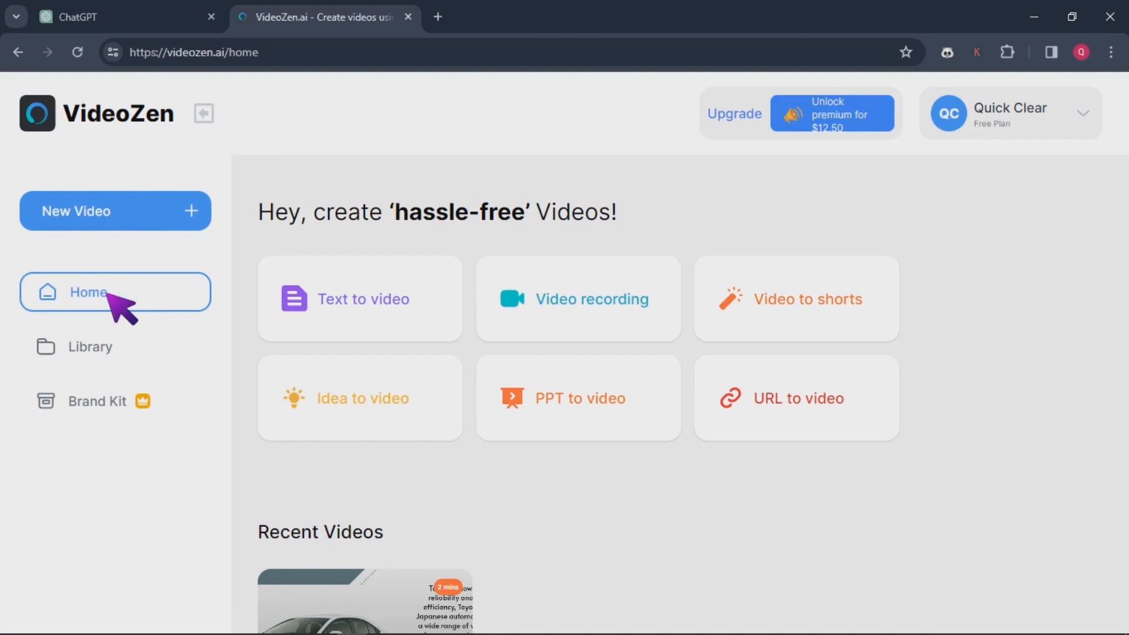
pyautogui.click(375, 307)
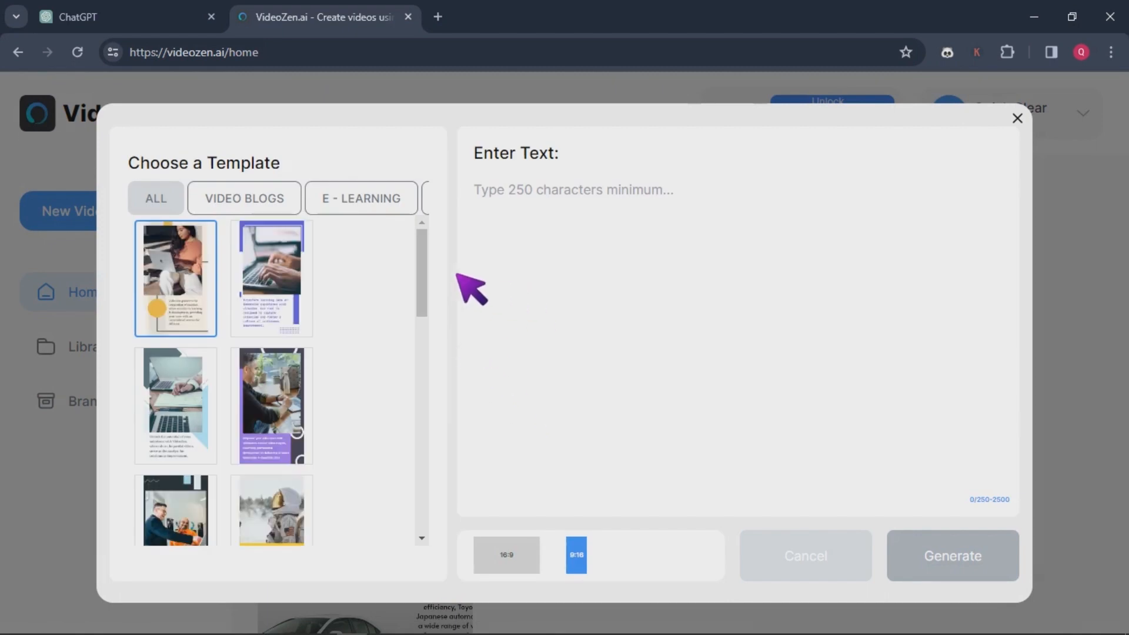
pyautogui.moveTo(428, 252); pyautogui.dragTo(441, 456)
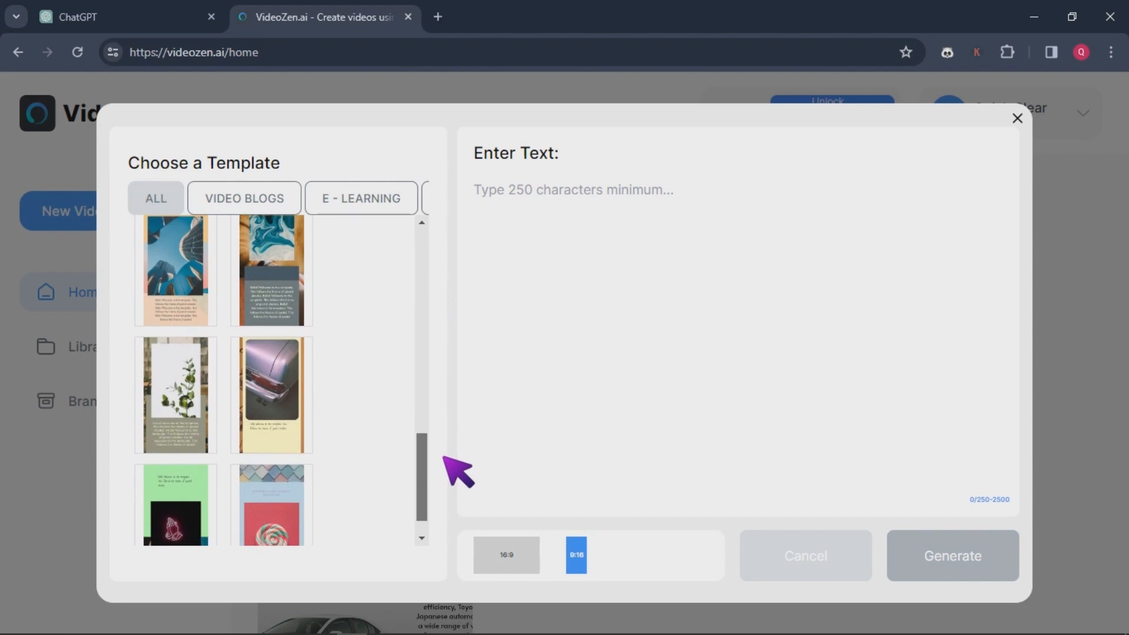
pyautogui.click(529, 558)
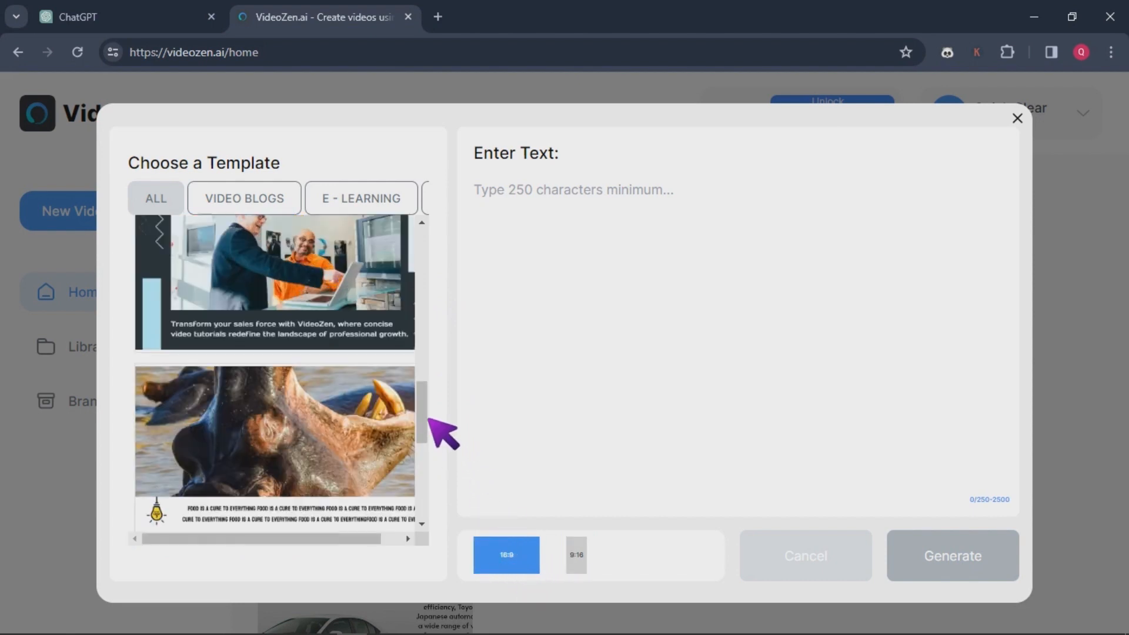
# Browse the 16:9 templates and choose the one with the hippo picture and lightbulb caption
pyautogui.moveTo(430, 420); pyautogui.dragTo(204, 166)
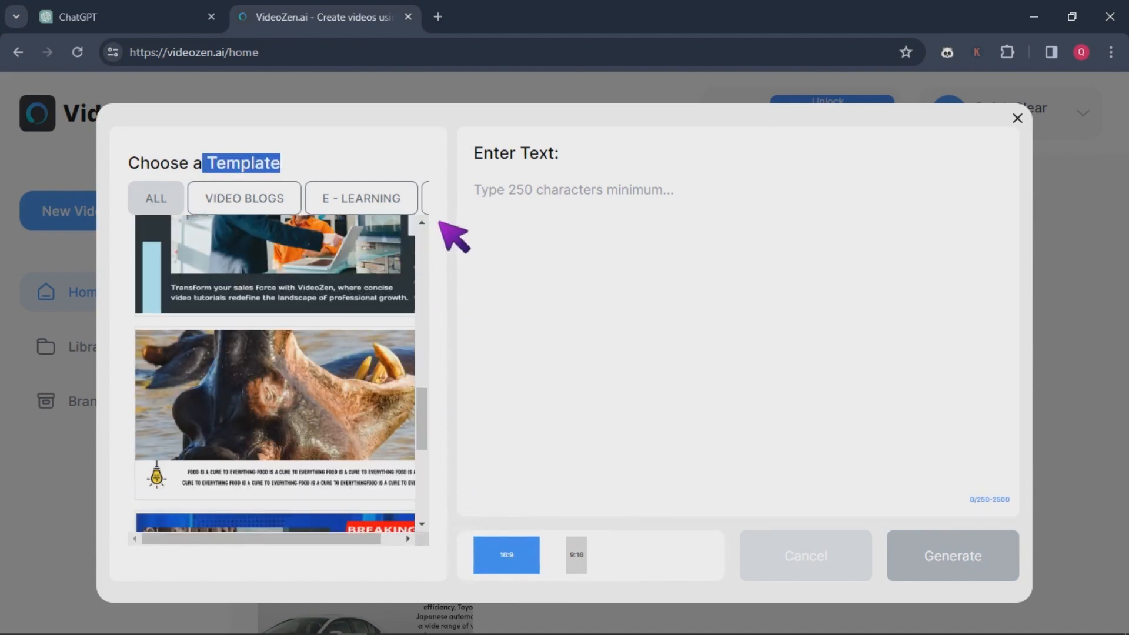
pyautogui.click(461, 189)
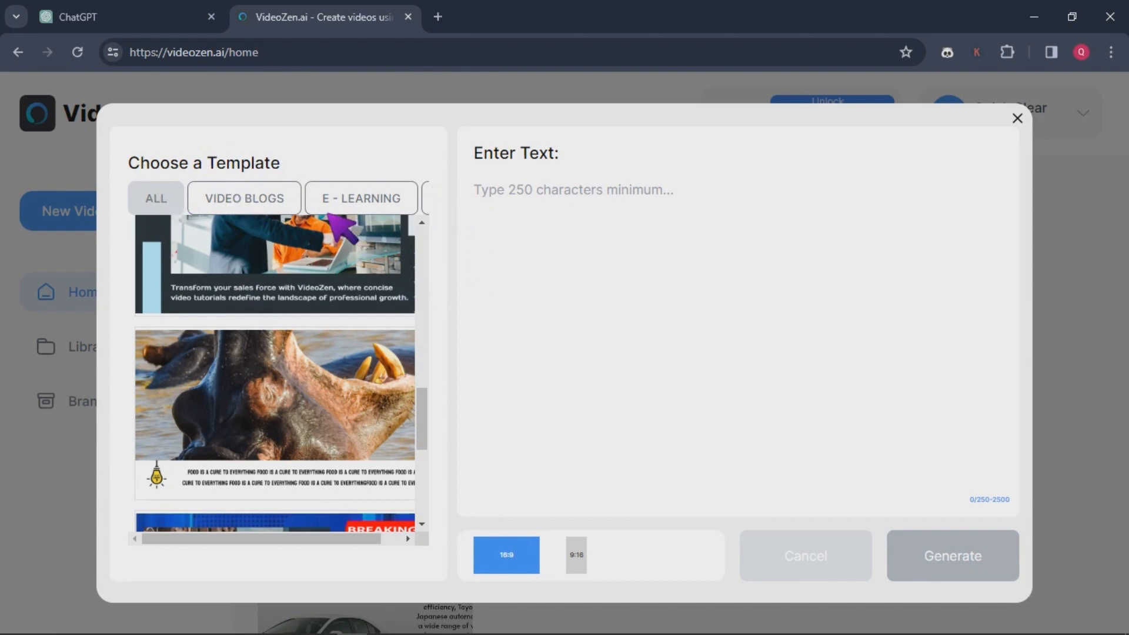
pyautogui.scroll(2, 424, 297)
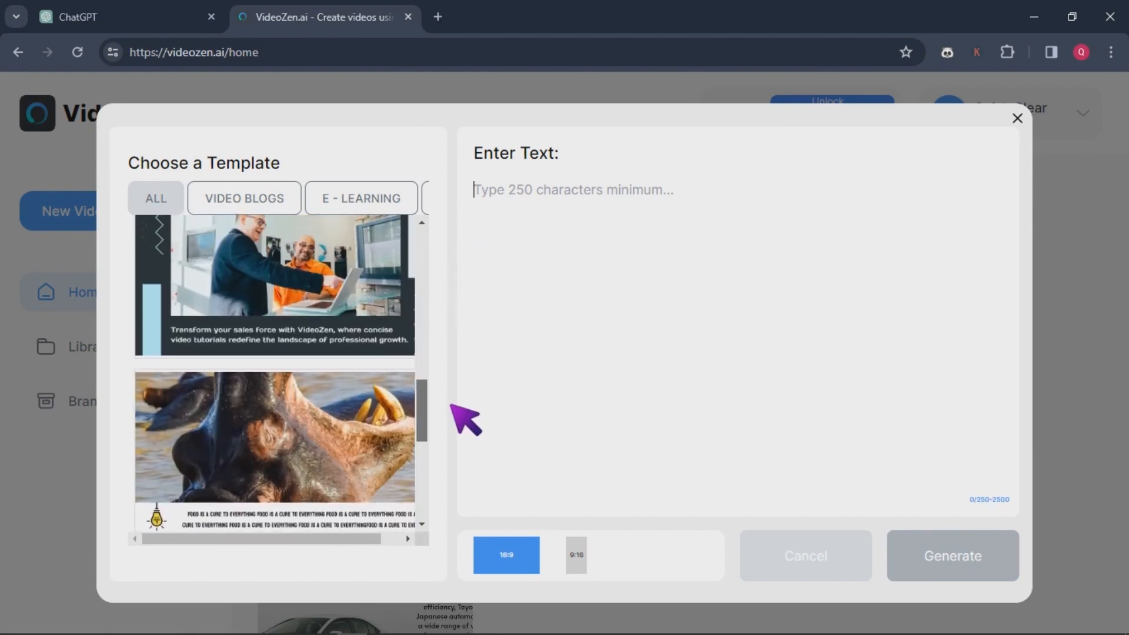
pyautogui.scroll(-5, 464, 419)
pyautogui.scroll(5, 474, 441)
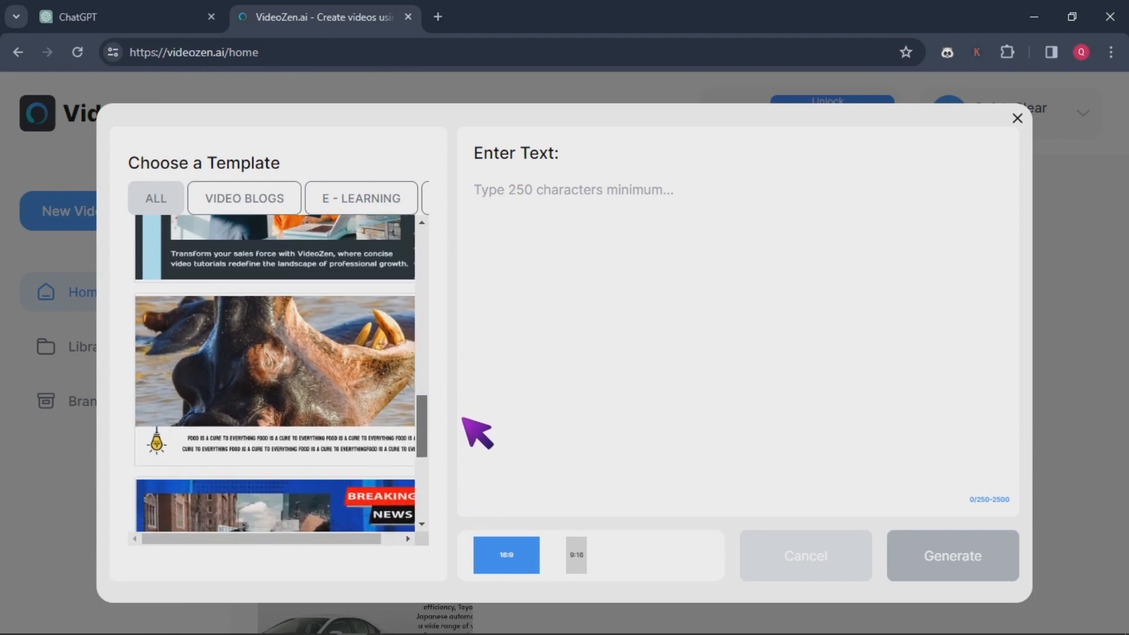
pyautogui.click(300, 364)
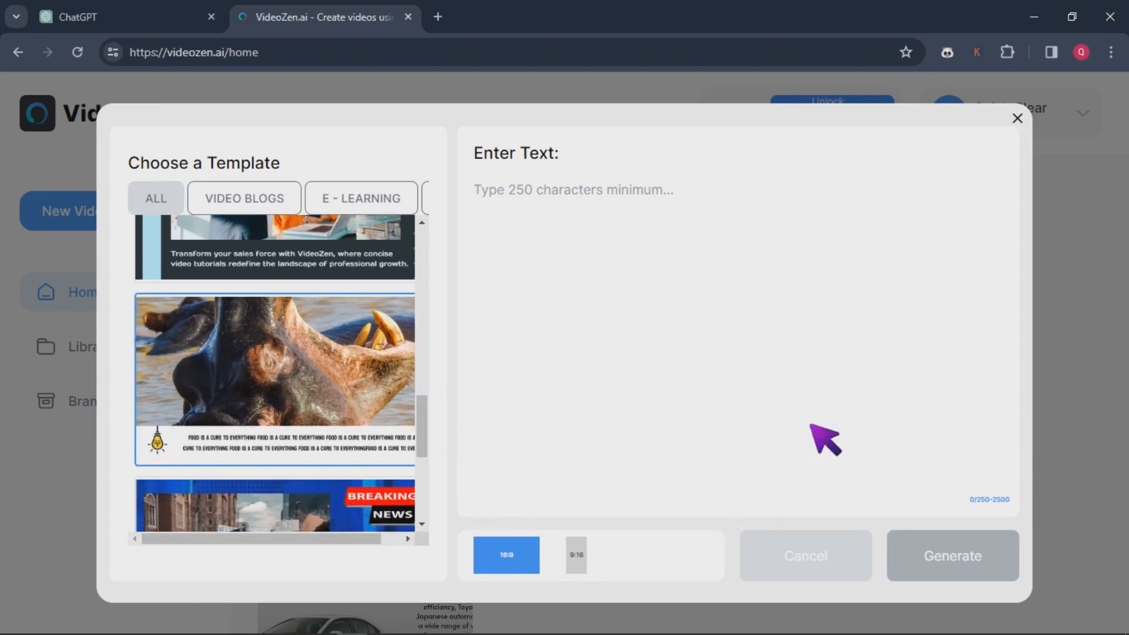
# Paste the copied car-brand text as the video script and check its length against the 2500-character limit
pyautogui.rightClick(498, 203)
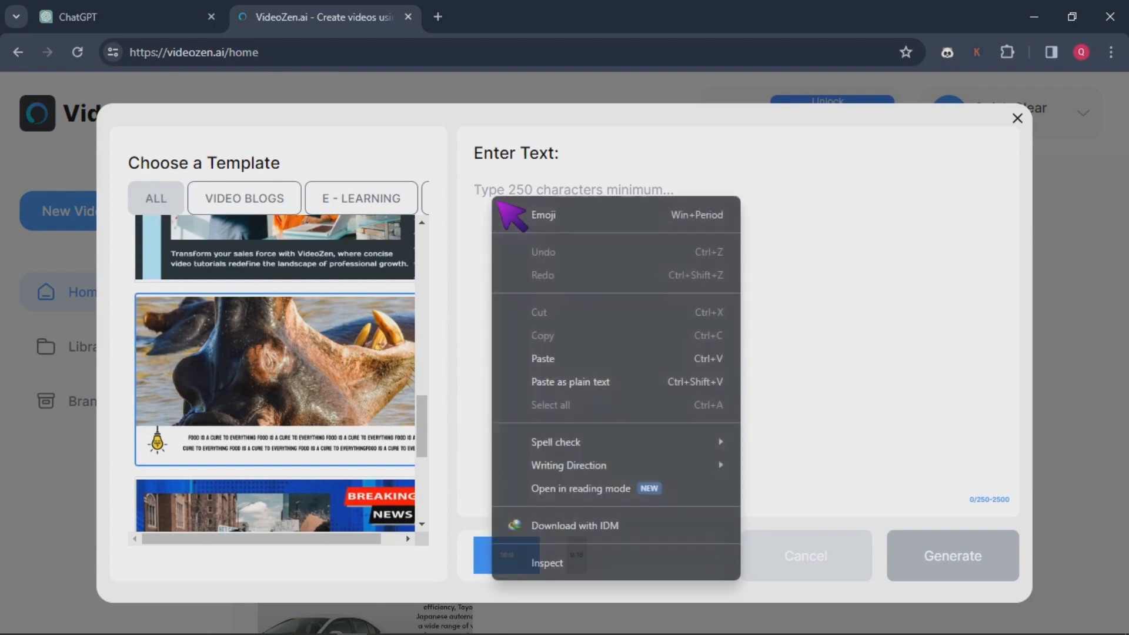
pyautogui.click(566, 363)
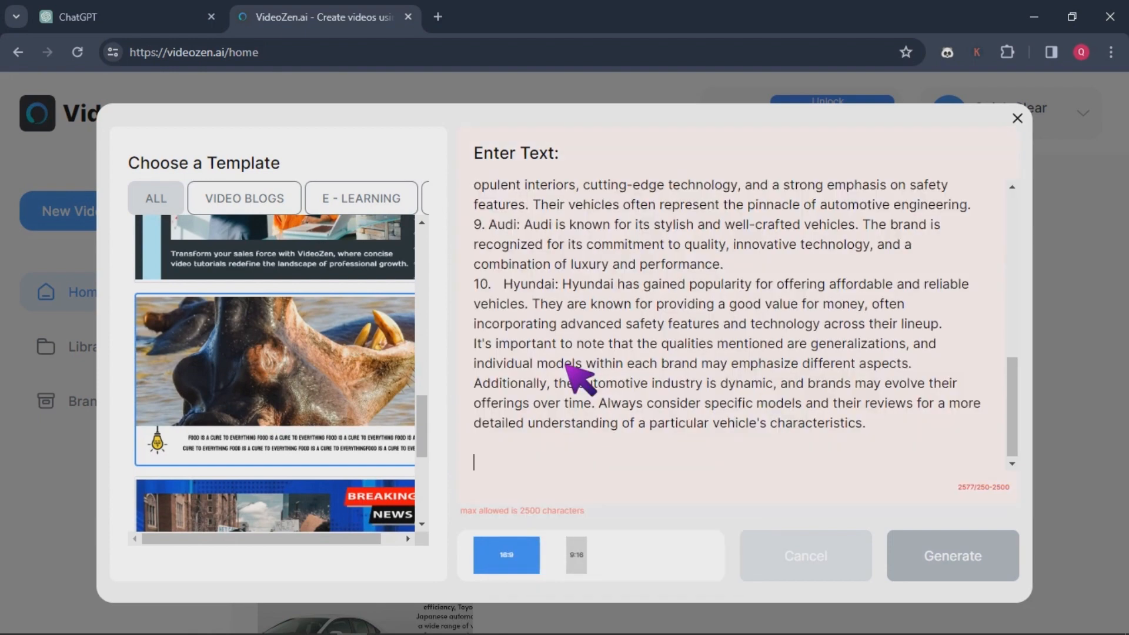
pyautogui.moveTo(1015, 416); pyautogui.dragTo(993, 217)
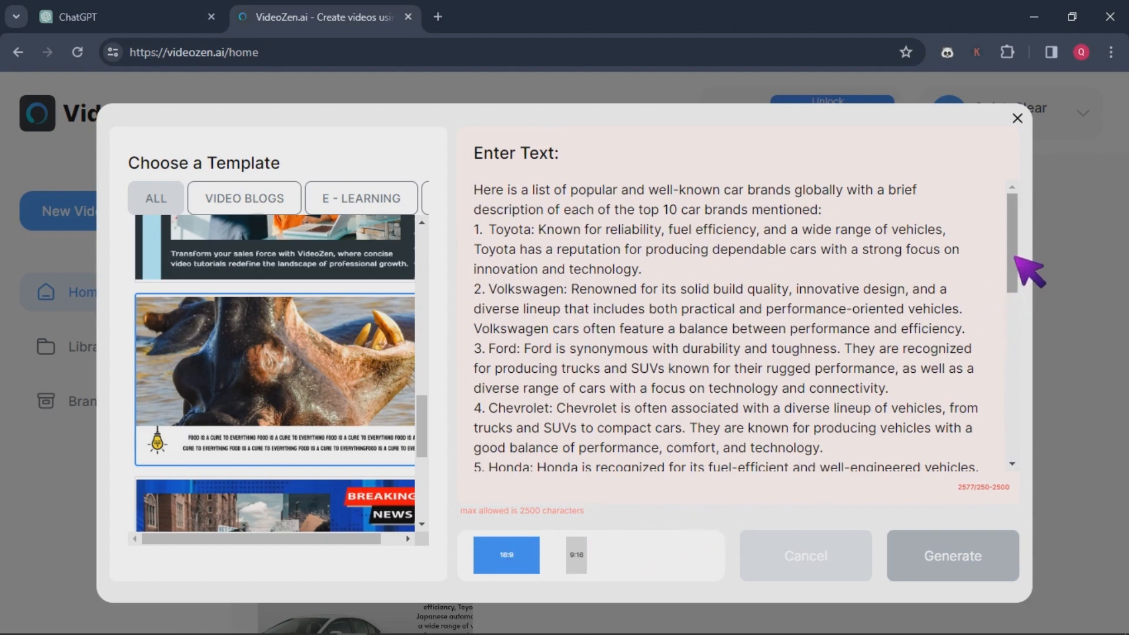
pyautogui.moveTo(1019, 261); pyautogui.dragTo(1062, 476)
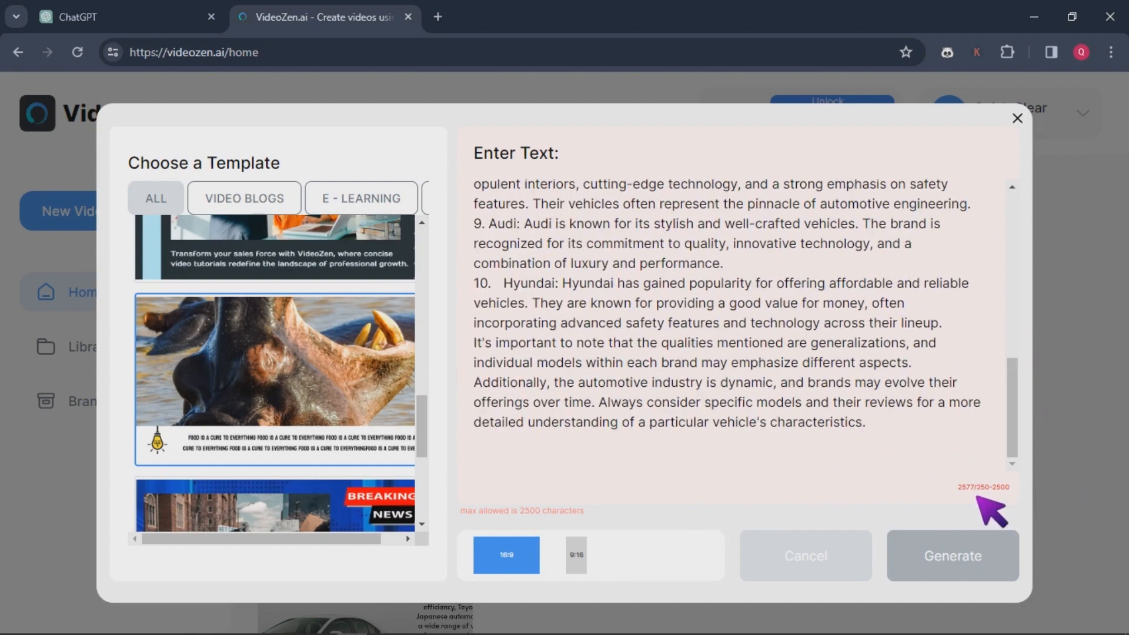
pyautogui.moveTo(967, 494); pyautogui.dragTo(1008, 500)
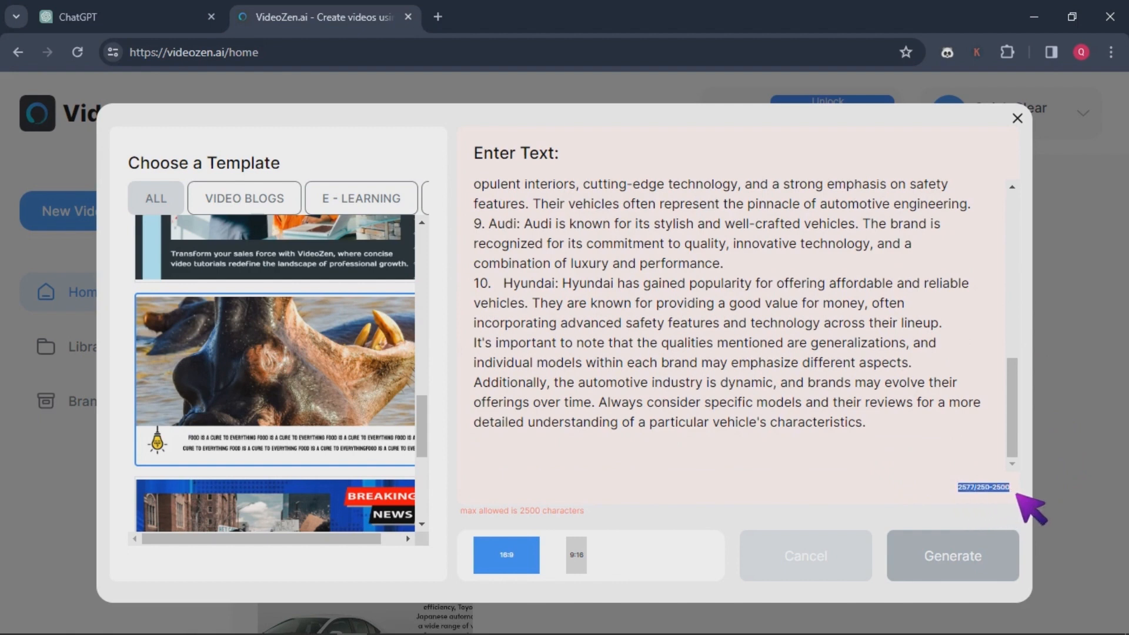
pyautogui.click(887, 440)
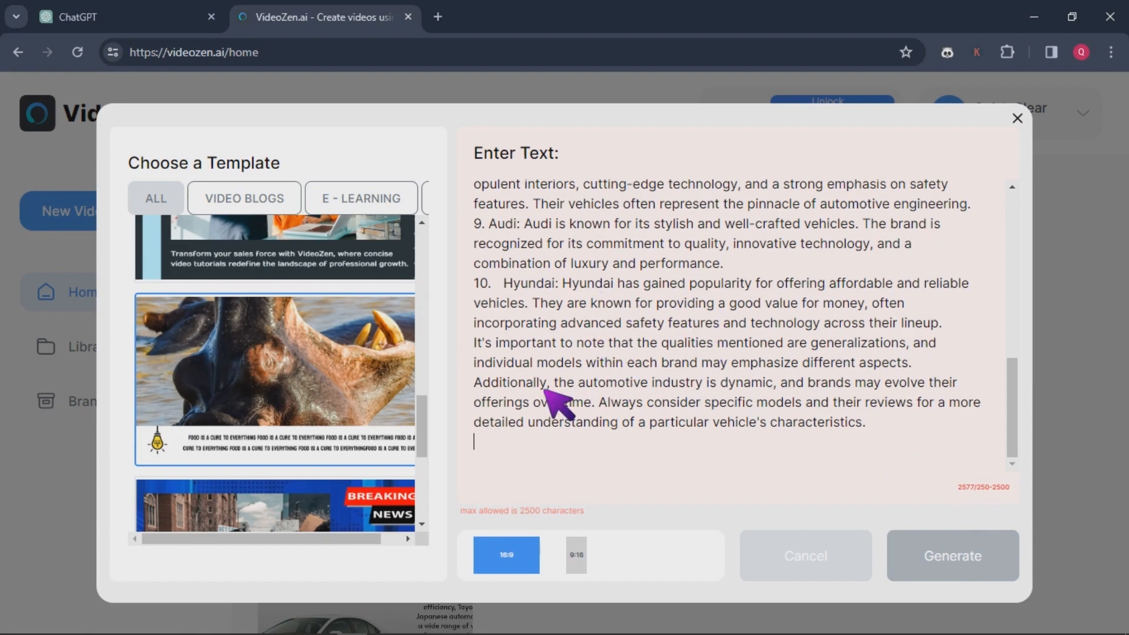
# Insert a blank line before the closing paragraph and delete its last sentence, starting with "Always consider specific models"
pyautogui.click(474, 343)
pyautogui.press('Return')
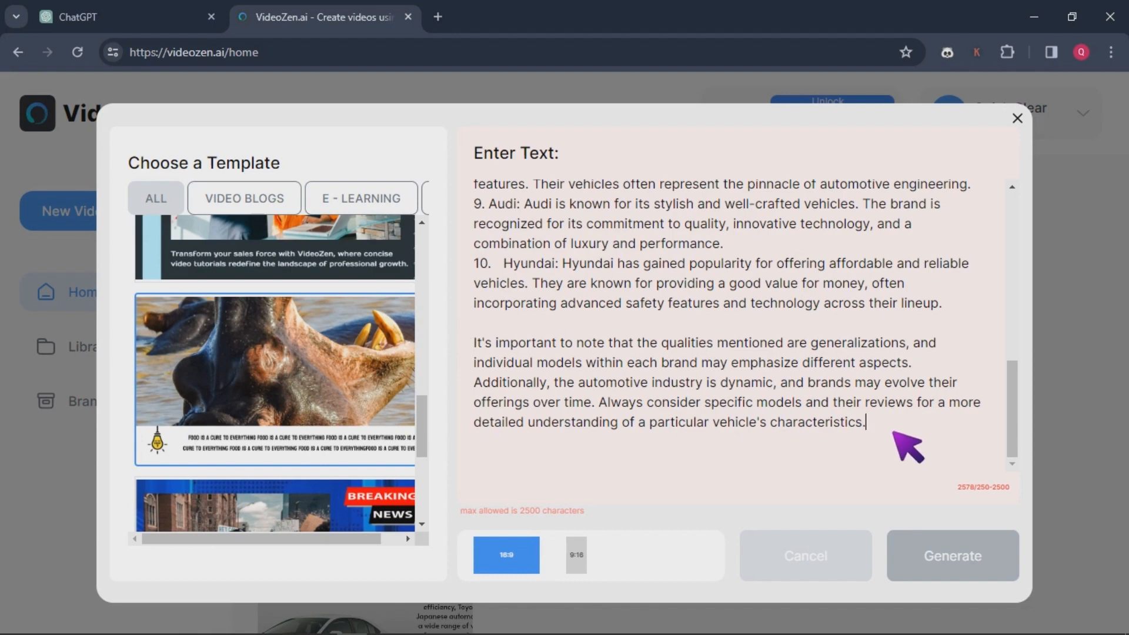
pyautogui.moveTo(893, 433); pyautogui.dragTo(837, 419)
pyautogui.moveTo(838, 418); pyautogui.dragTo(618, 416)
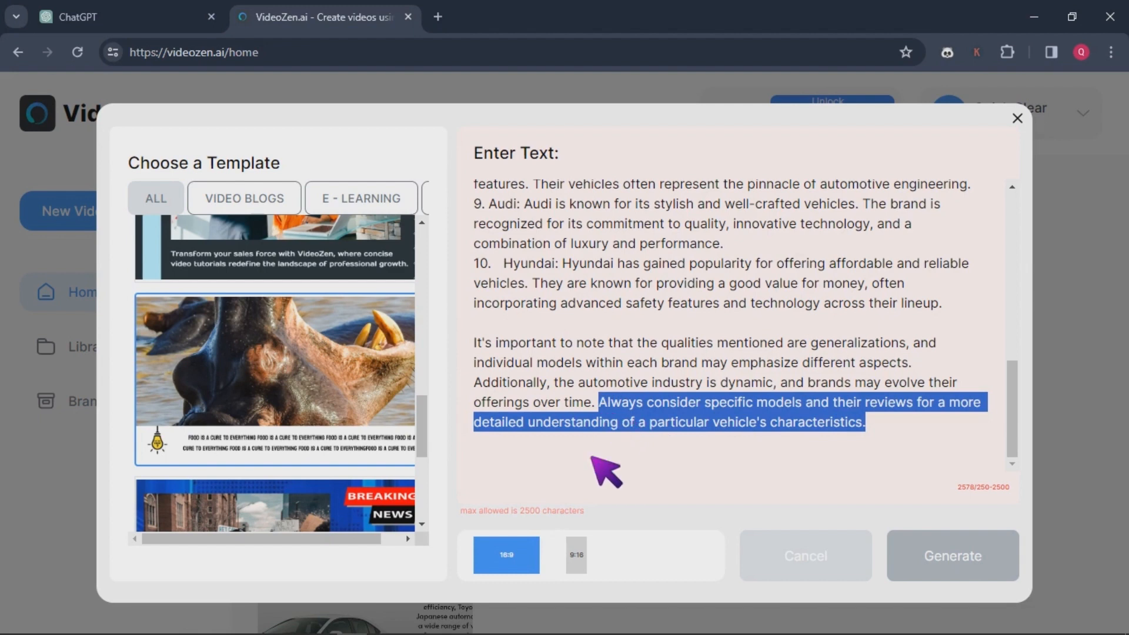
pyautogui.press('BackSpace')
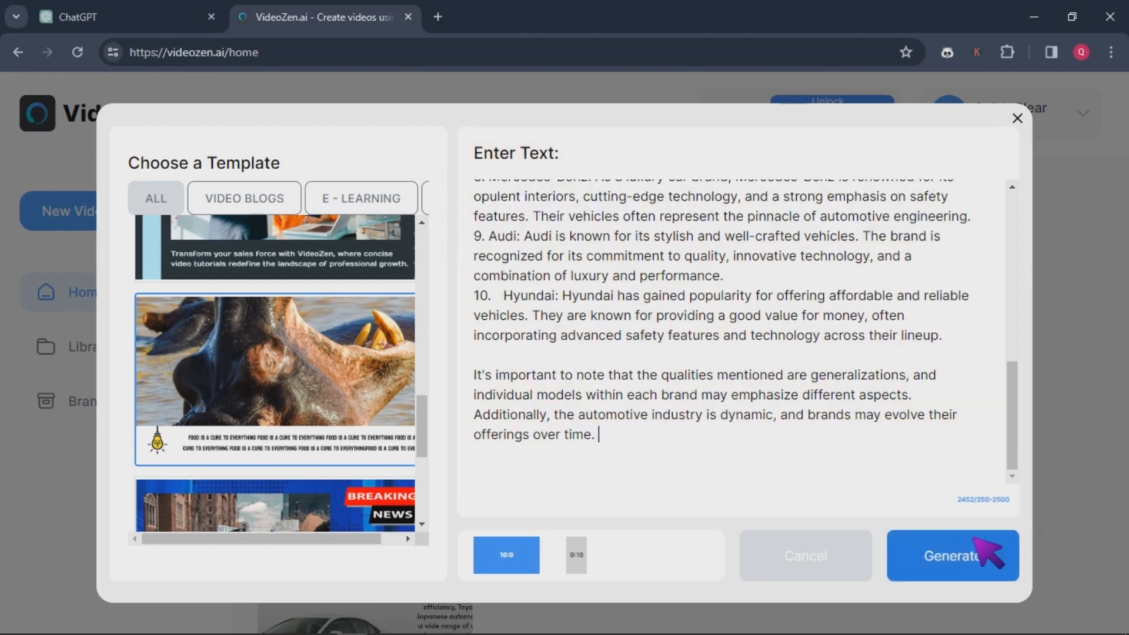
# Check the shortened script's character count, generate the video draft and open the new draft from the library for editing
pyautogui.moveTo(960, 509); pyautogui.dragTo(1015, 510)
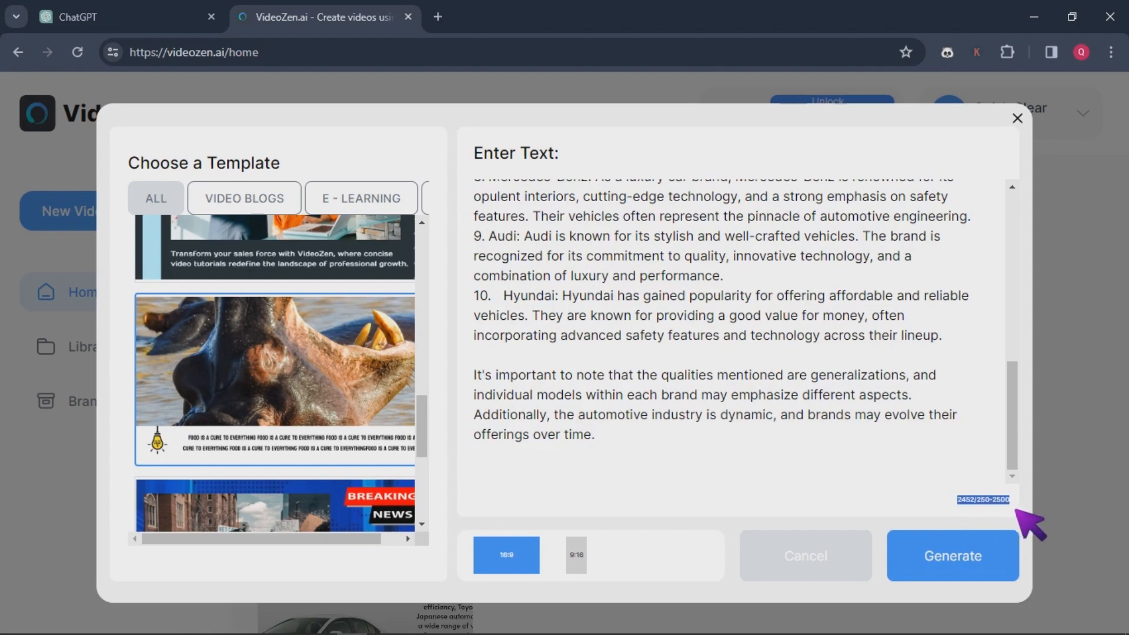
pyautogui.click(958, 567)
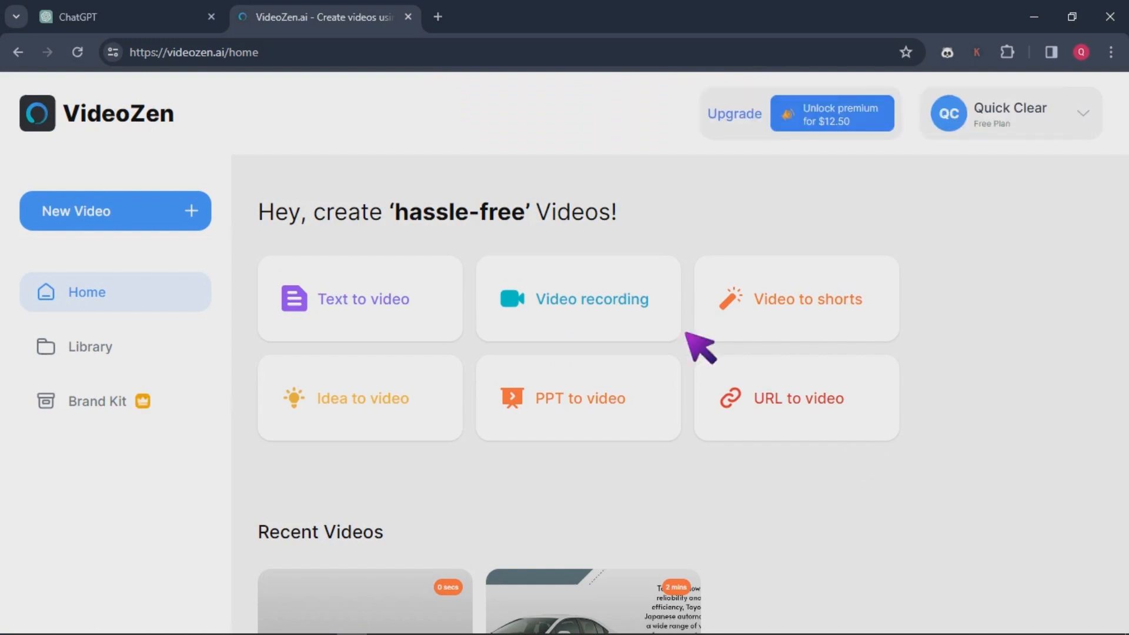
pyautogui.click(141, 353)
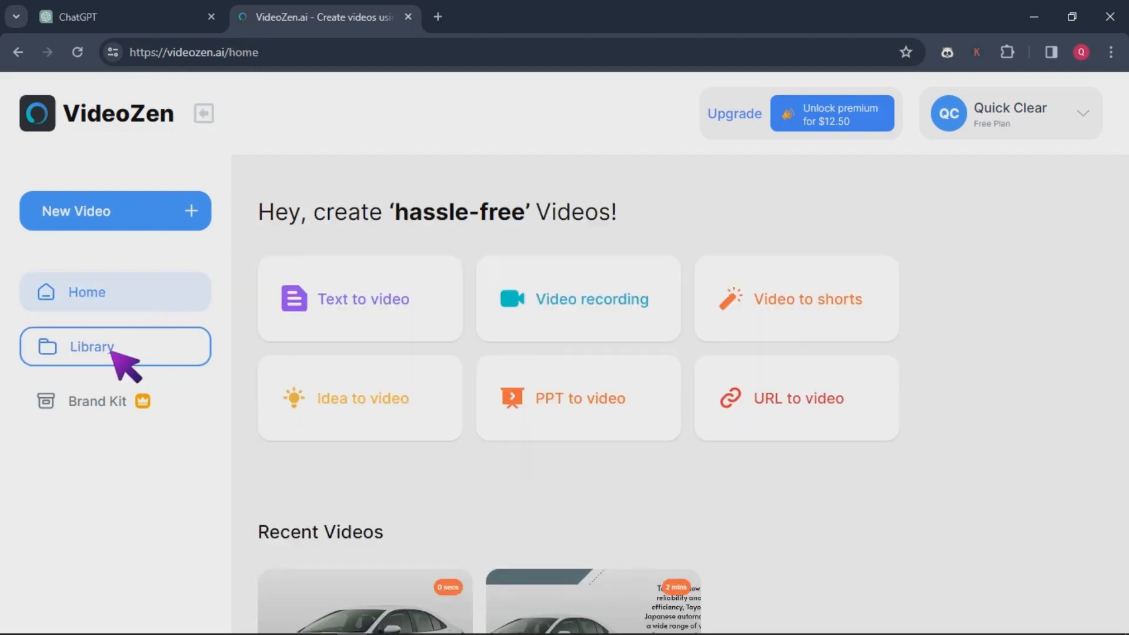
pyautogui.click(121, 357)
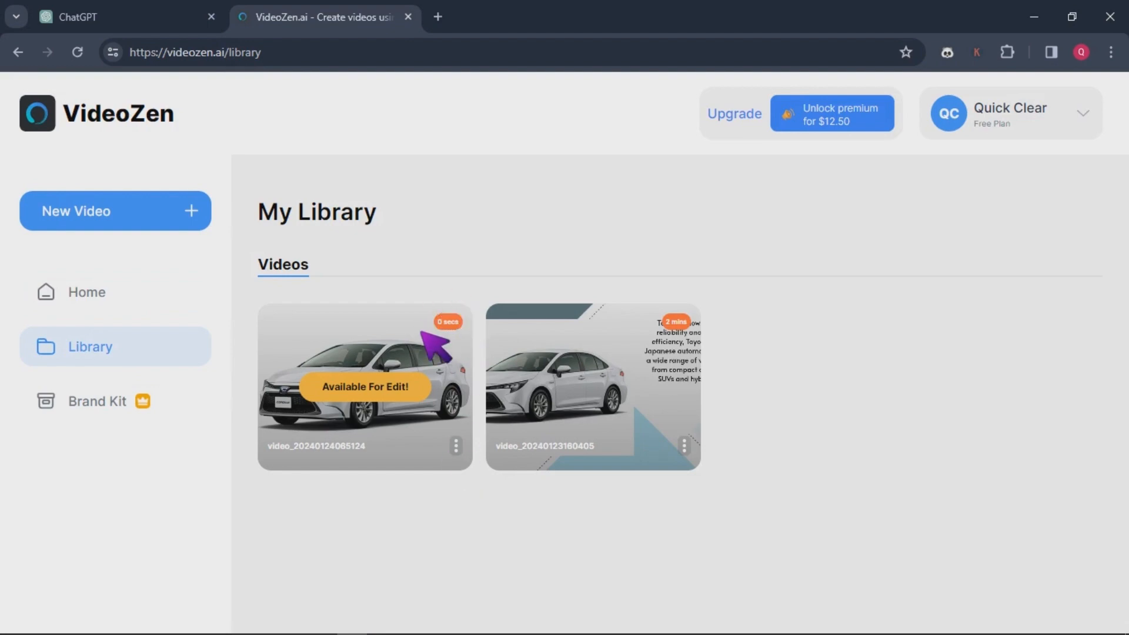
pyautogui.click(375, 398)
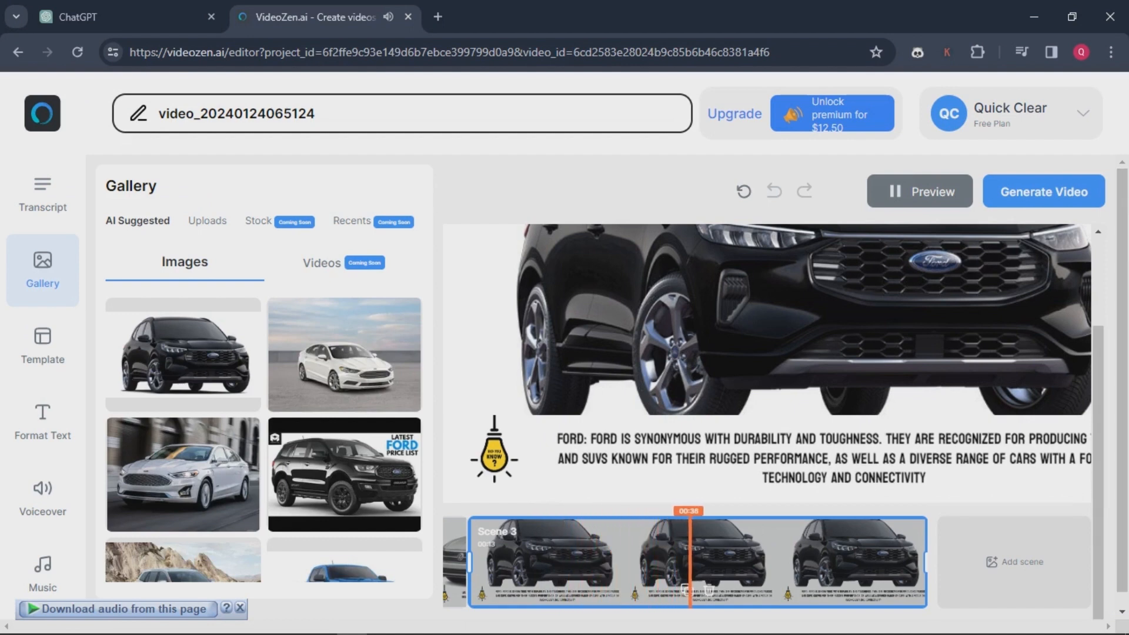
# Look over the scenes in the editor's preview and open the text formatting options
pyautogui.scroll(2, 1100, 232)
pyautogui.scroll(1, 1108, 241)
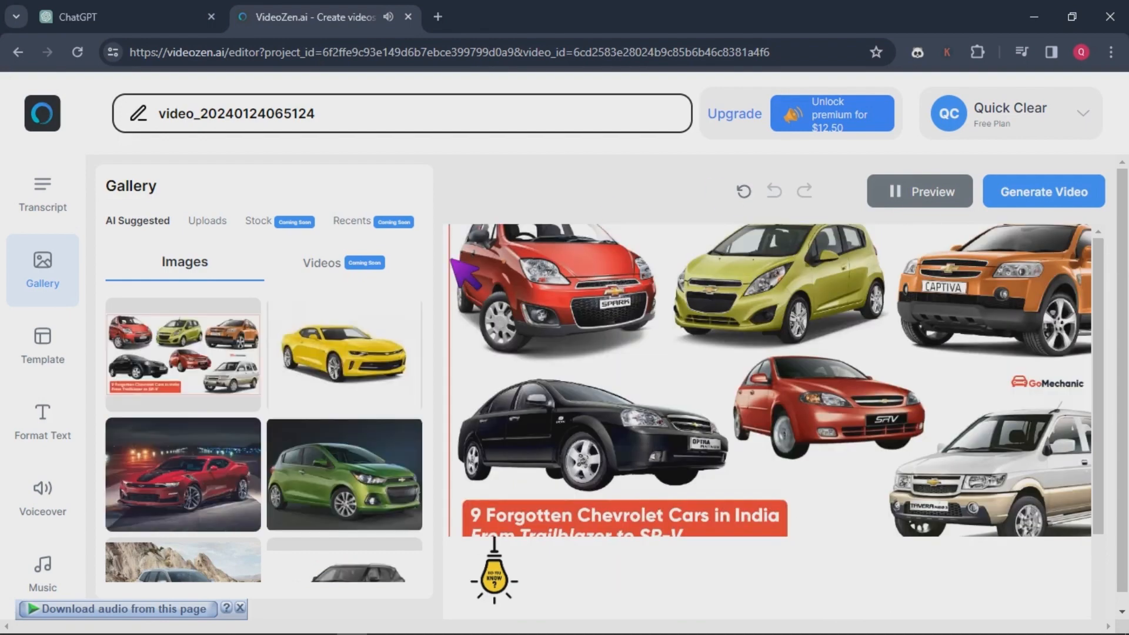
pyautogui.moveTo(163, 393)
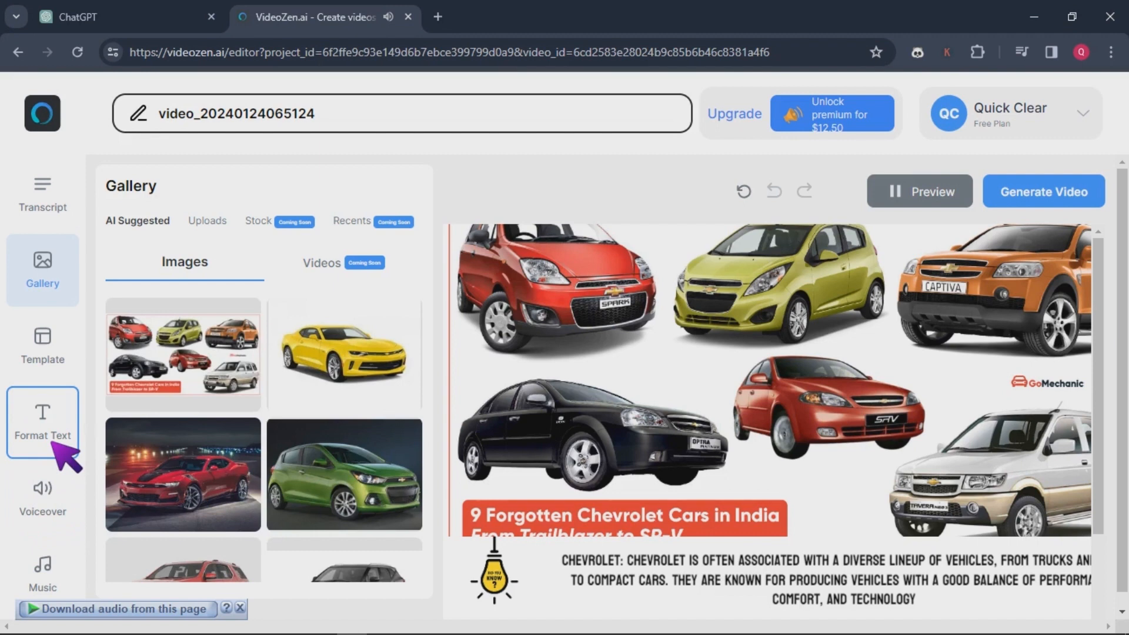
pyautogui.click(66, 456)
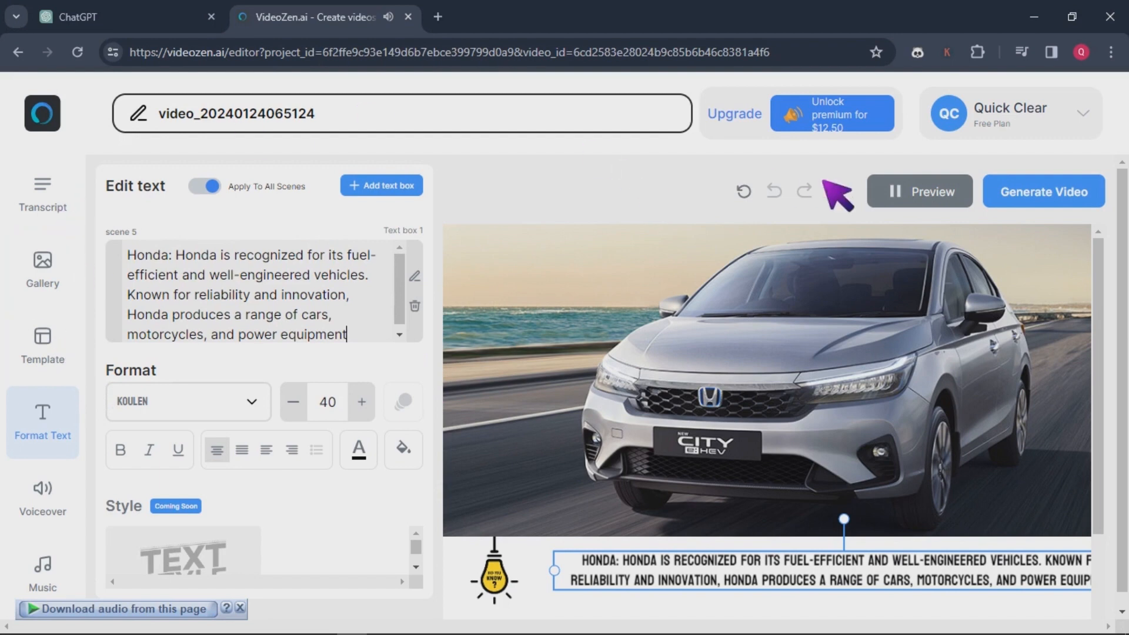
# Export the video with scenes 1 - 11 all included and download the free version with watermark, pausing the preview
pyautogui.click(1030, 199)
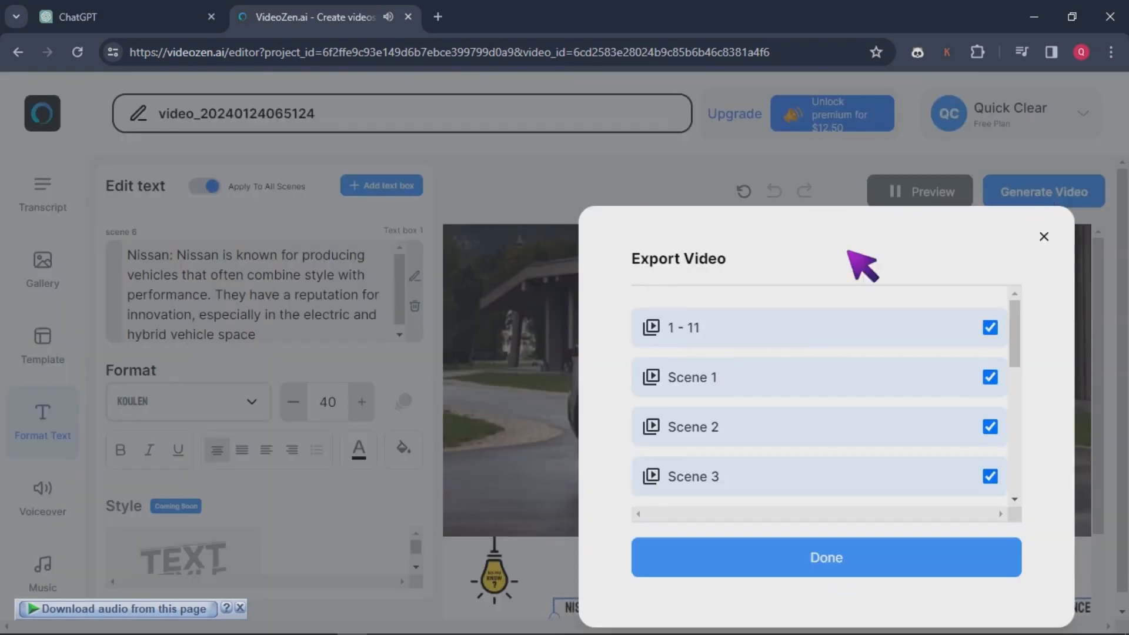
pyautogui.click(804, 577)
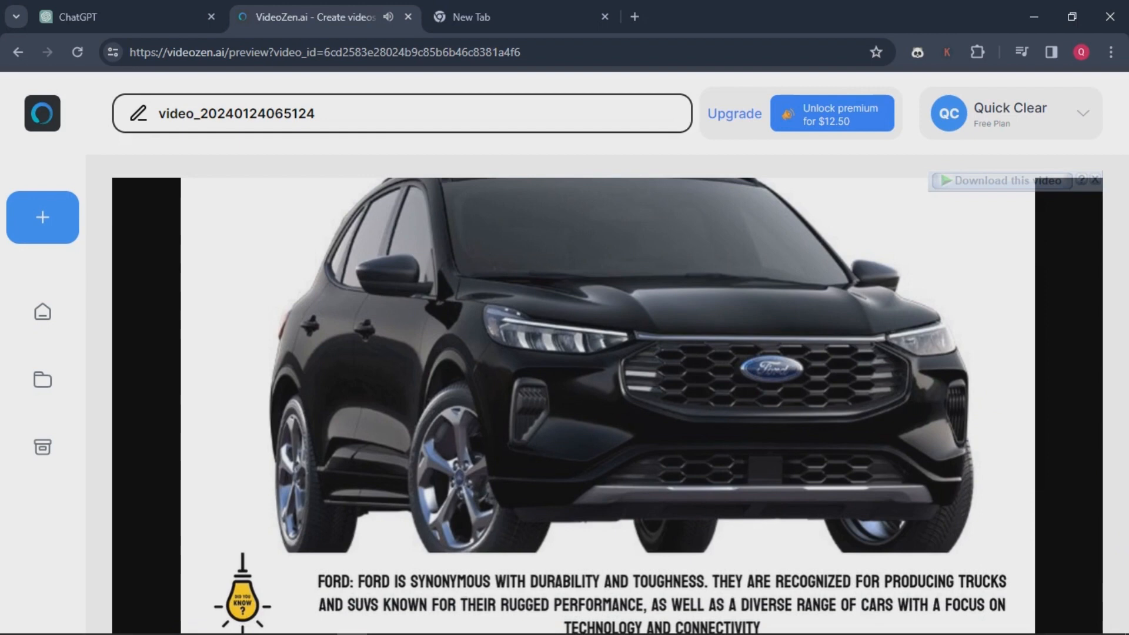
pyautogui.scroll(-2, 607, 393)
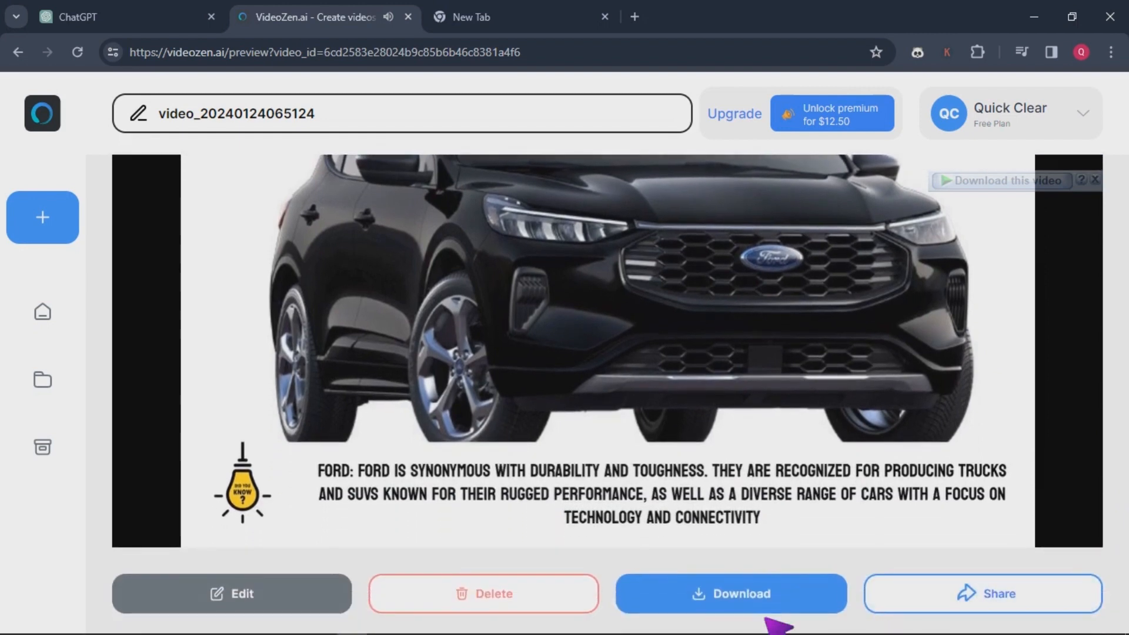
pyautogui.click(735, 598)
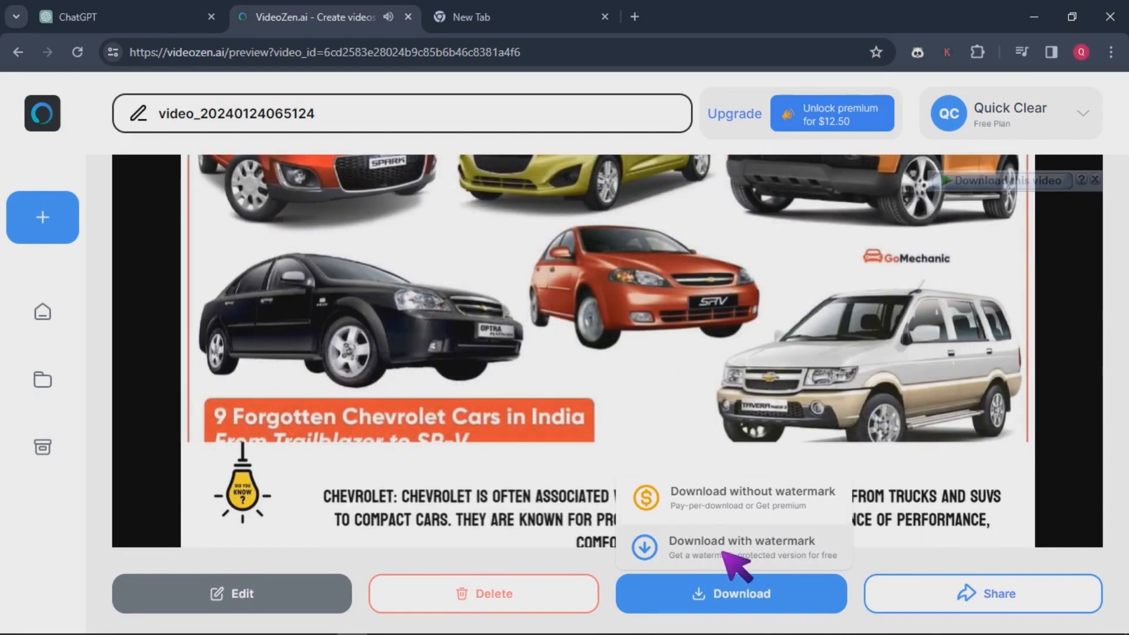
pyautogui.click(713, 551)
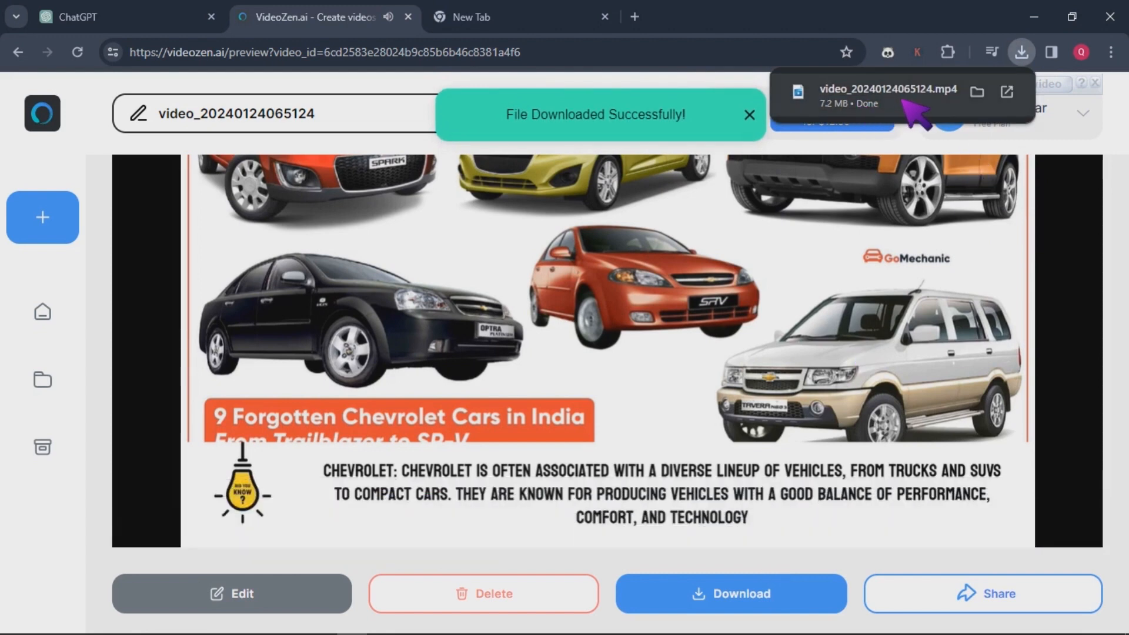
pyautogui.click(144, 518)
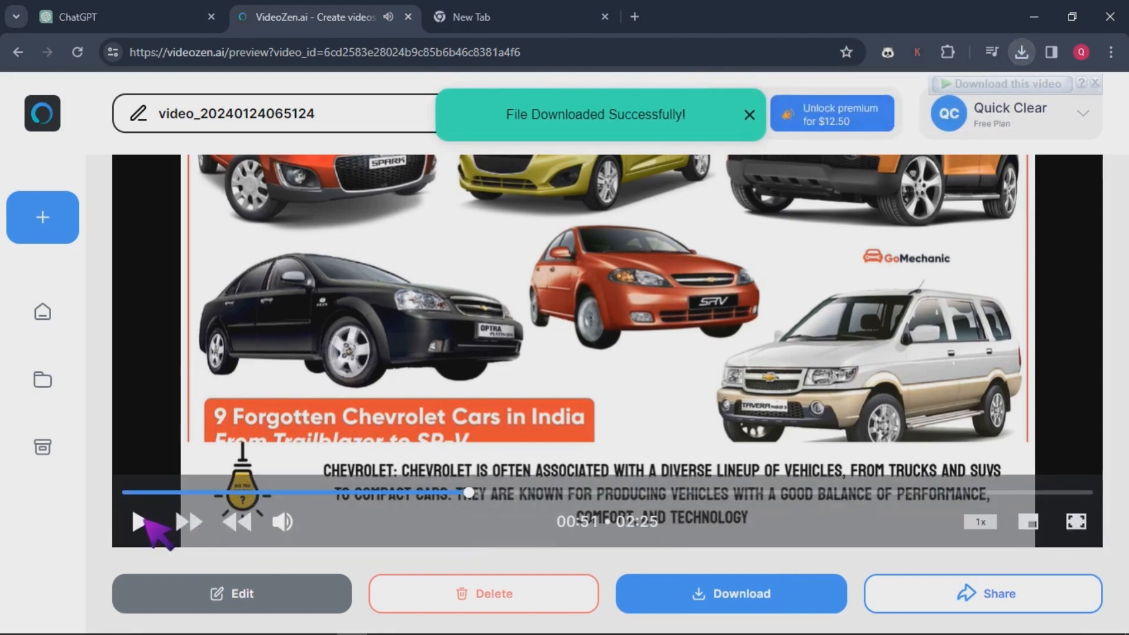
# Play the downloaded file video_20240124065124.mp4 to check it and close the player
pyautogui.click(1021, 52)
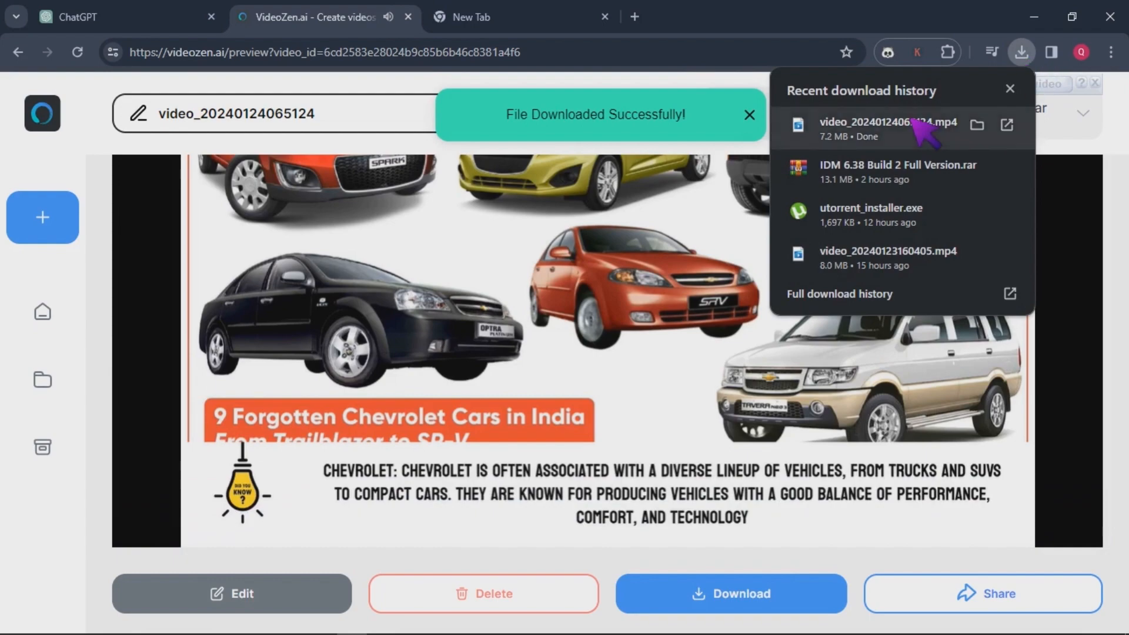
pyautogui.click(872, 133)
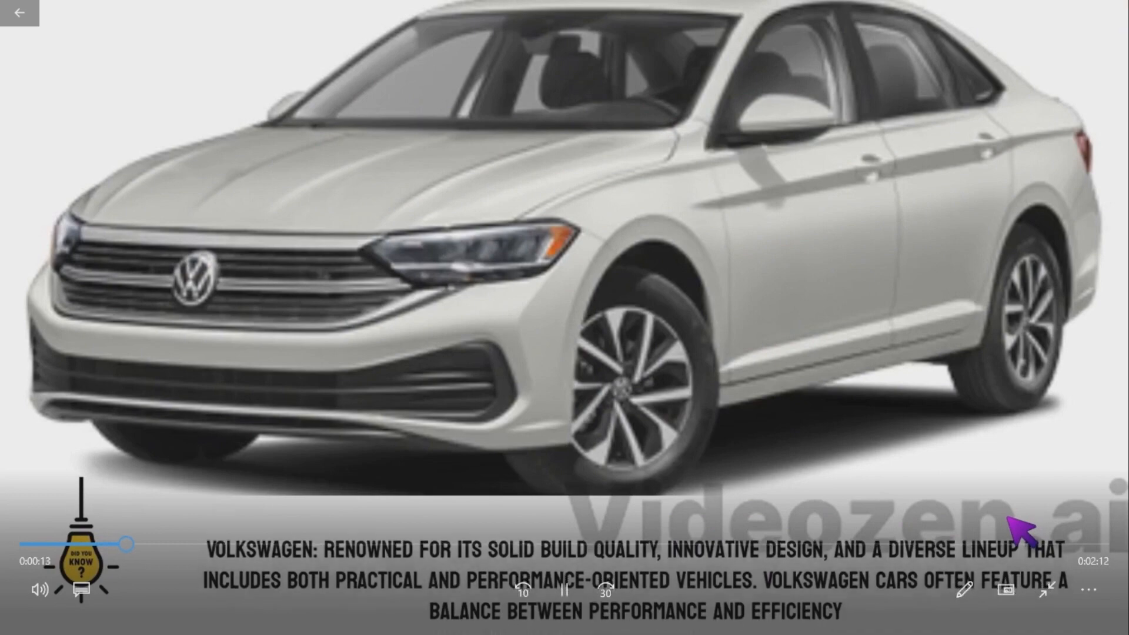
pyautogui.press('Escape')
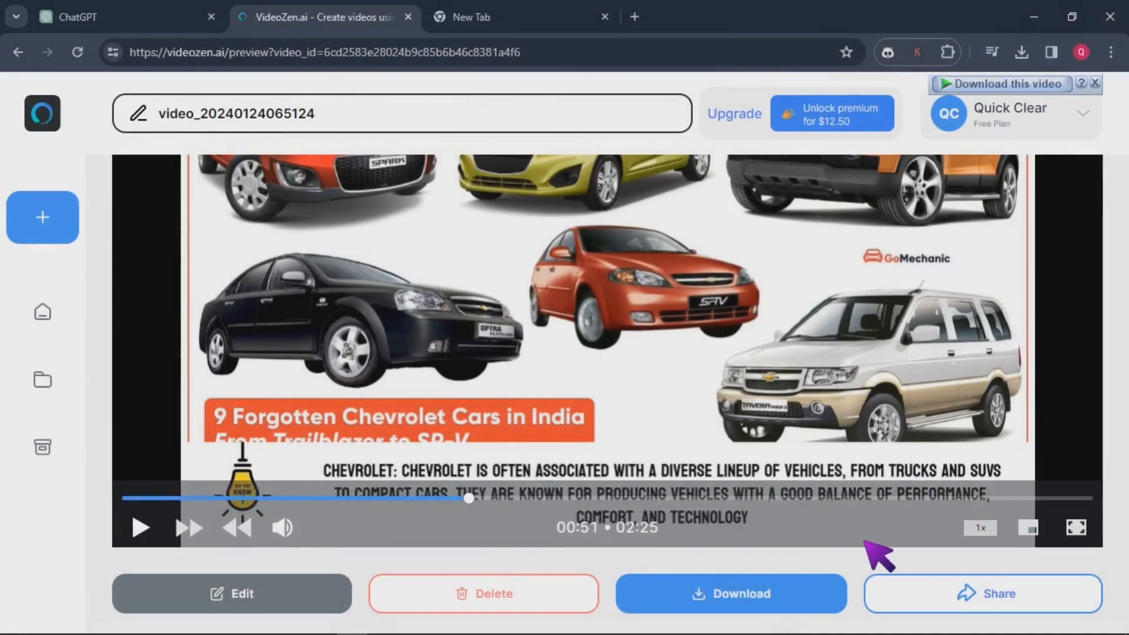
# Download the previewed video with the download manager's capture option and open the folder containing the saved file
pyautogui.click(1004, 89)
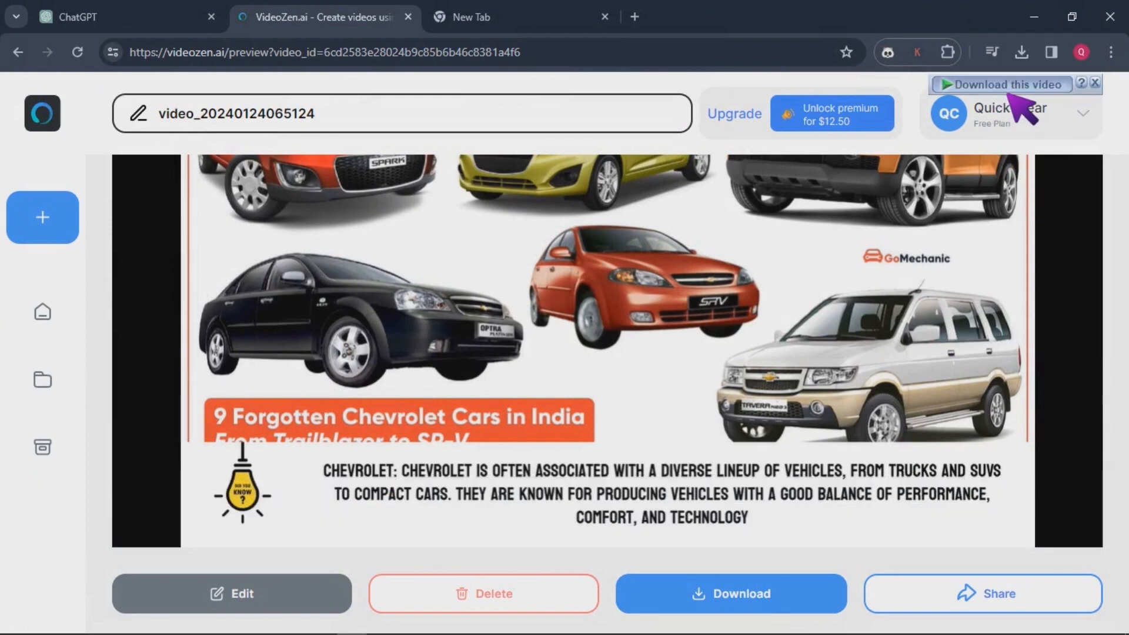
pyautogui.click(566, 395)
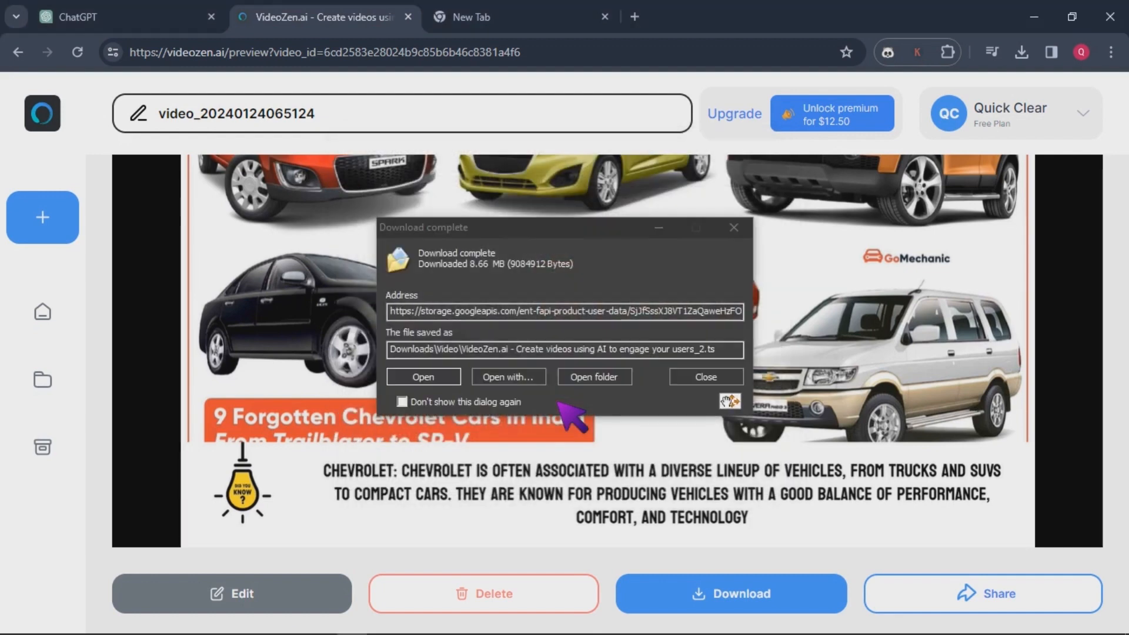
pyautogui.click(599, 386)
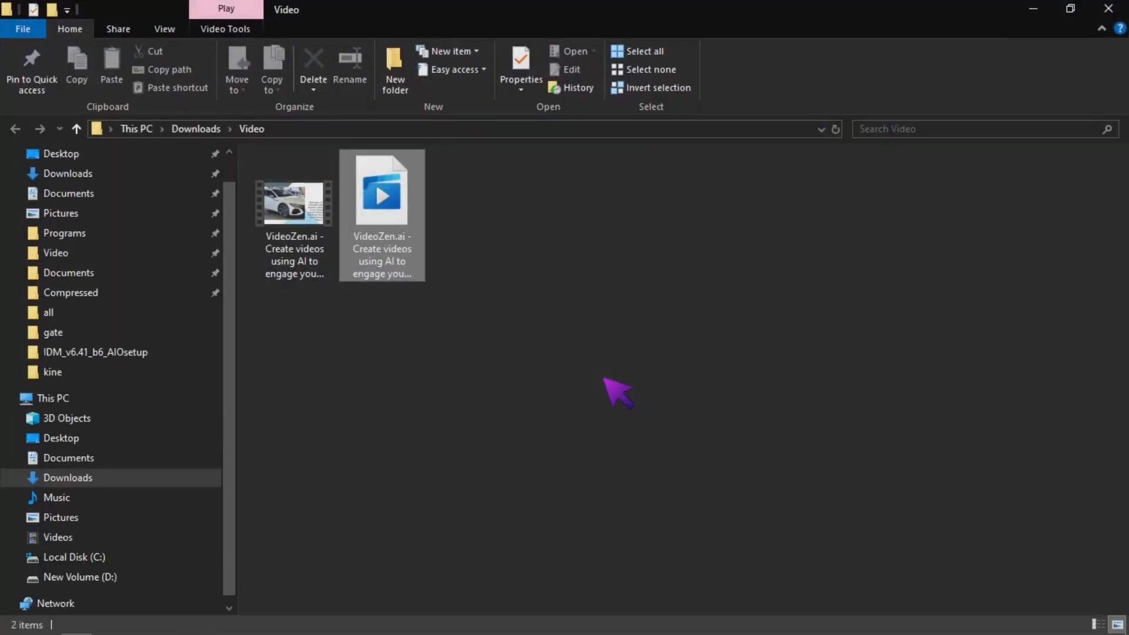
# Copy "VideoZen.ai - Create videos using AI to engage your users_2.ts" to the desktop and play the copy
pyautogui.rightClick(383, 216)
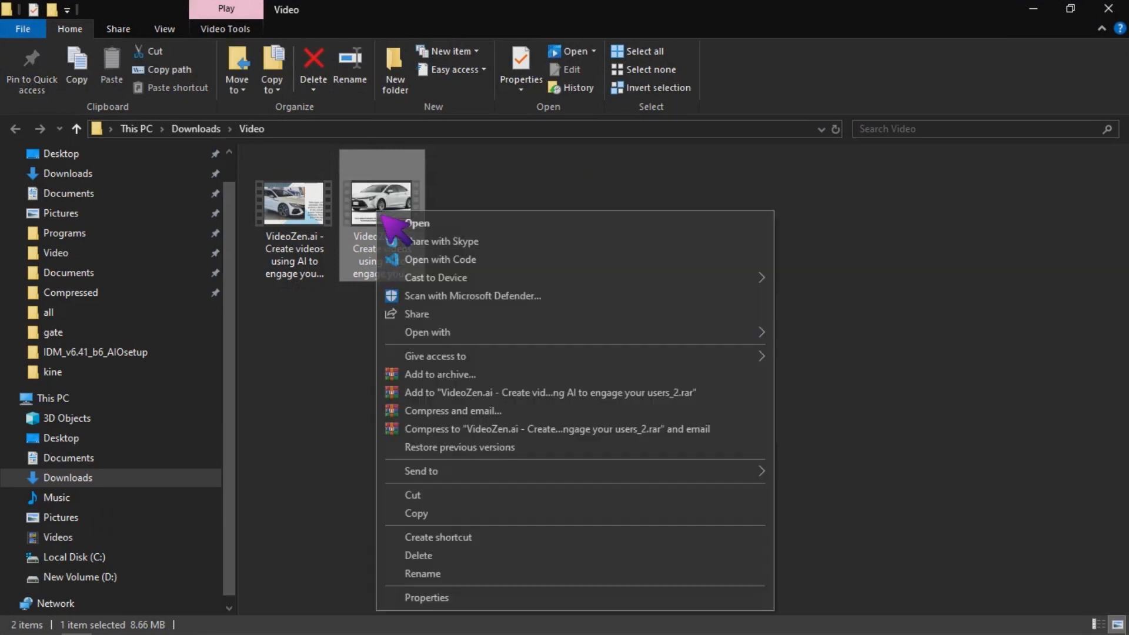
pyautogui.click(416, 513)
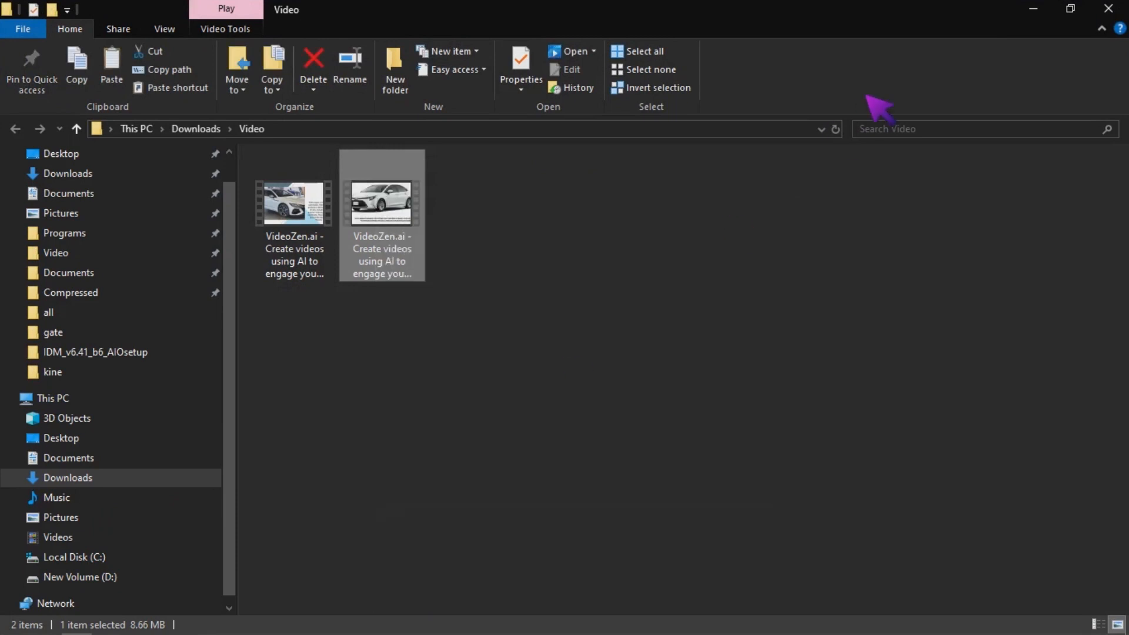
pyautogui.click(1116, 13)
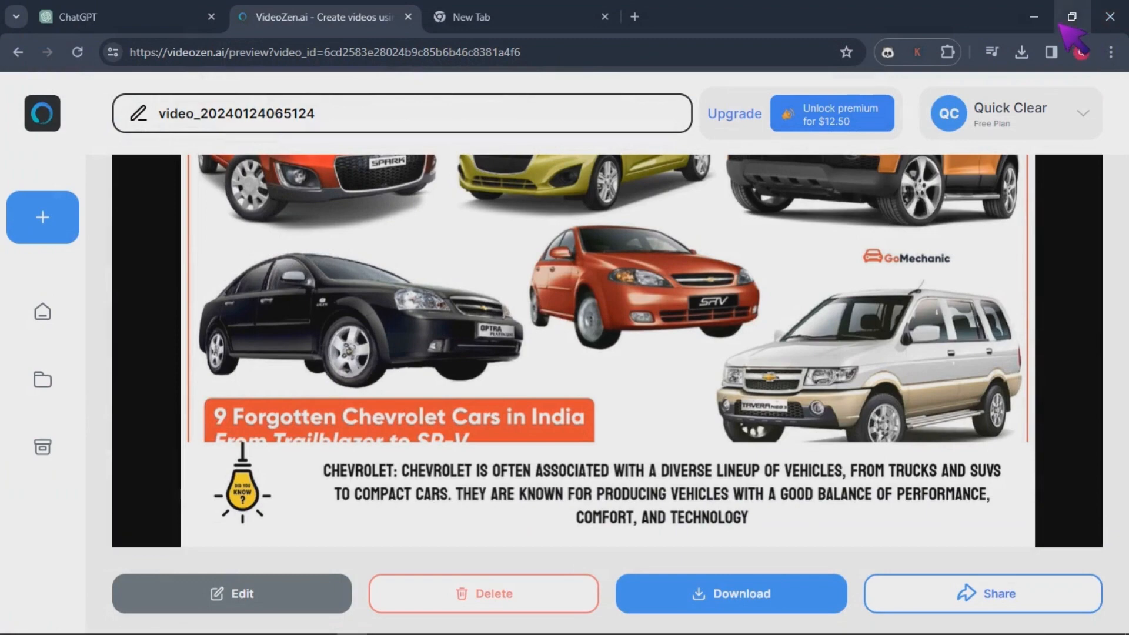
pyautogui.click(1034, 8)
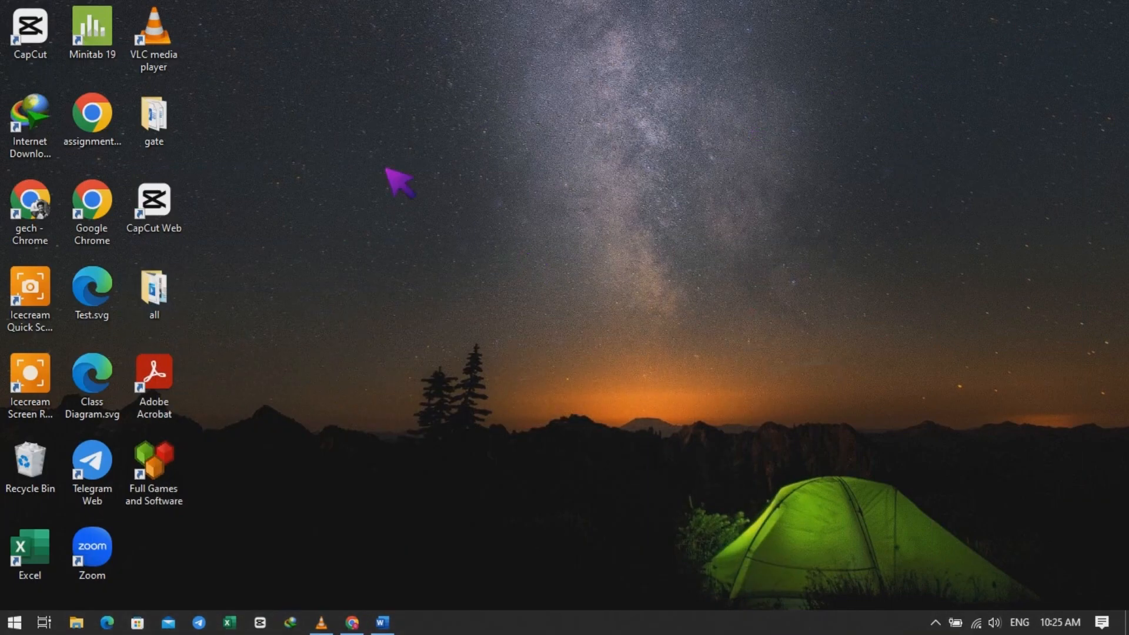
pyautogui.rightClick(341, 121)
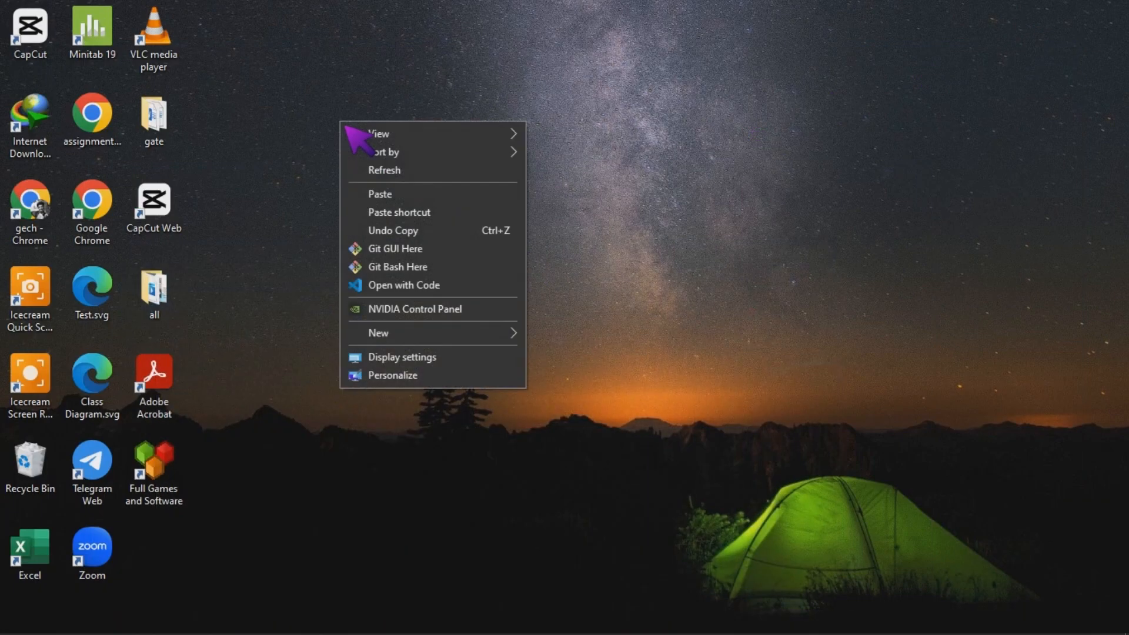
pyautogui.click(388, 194)
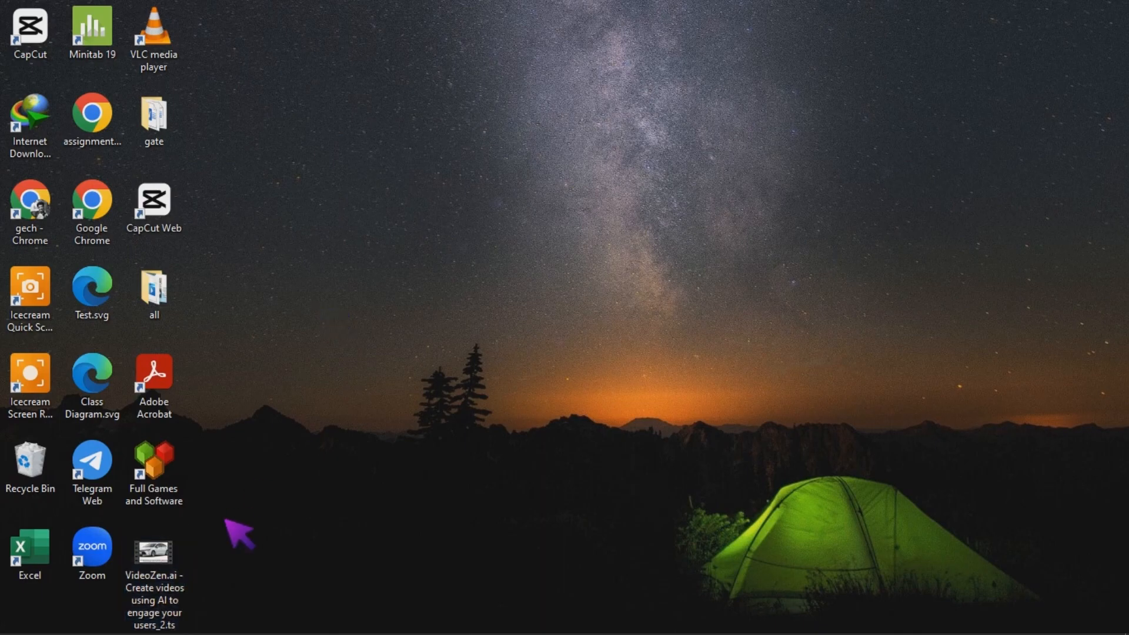
pyautogui.doubleClick(164, 563)
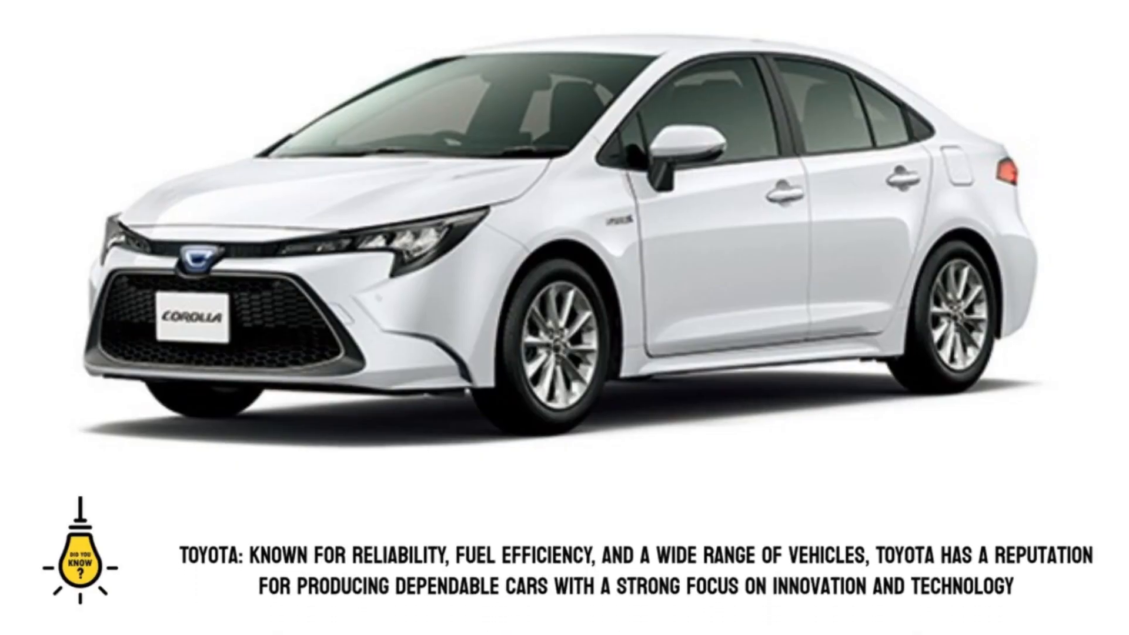